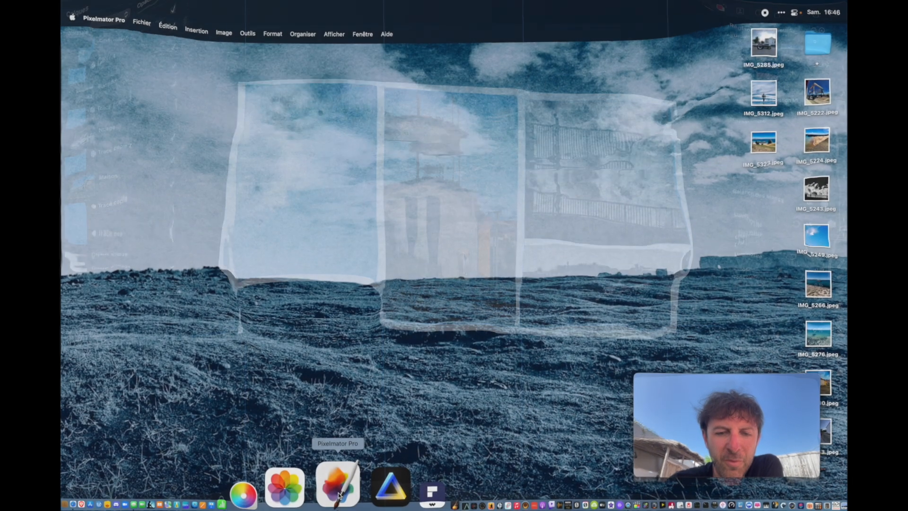
# Open Pixelmator Pro and create a new document from the "Photo de couverture Twitter" template, 1500 × 500 pixels
pyautogui.click(339, 488)
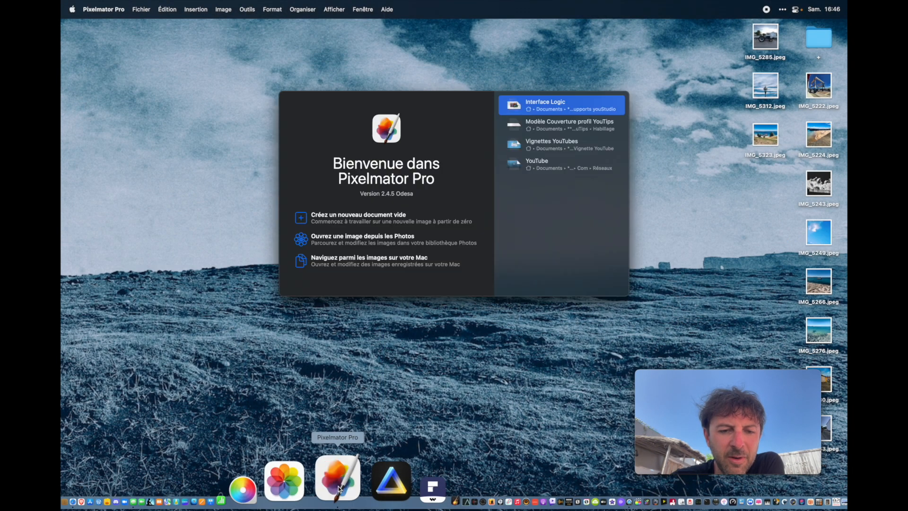
pyautogui.click(370, 219)
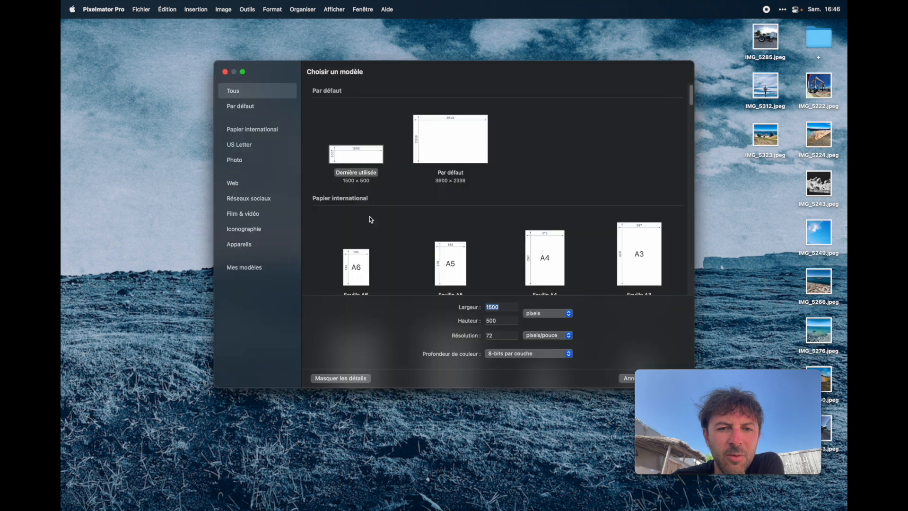
pyautogui.click(261, 201)
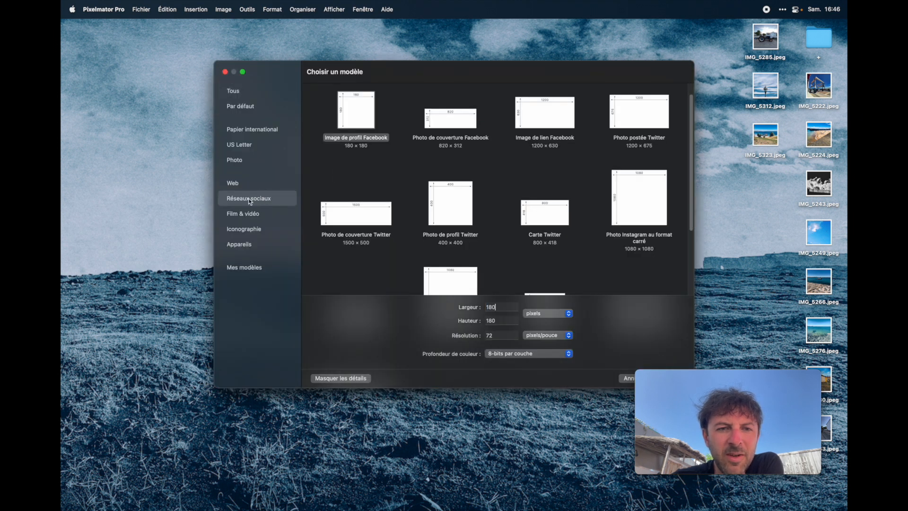
pyautogui.click(358, 217)
pyautogui.moveTo(418, 66); pyautogui.dragTo(328, 69)
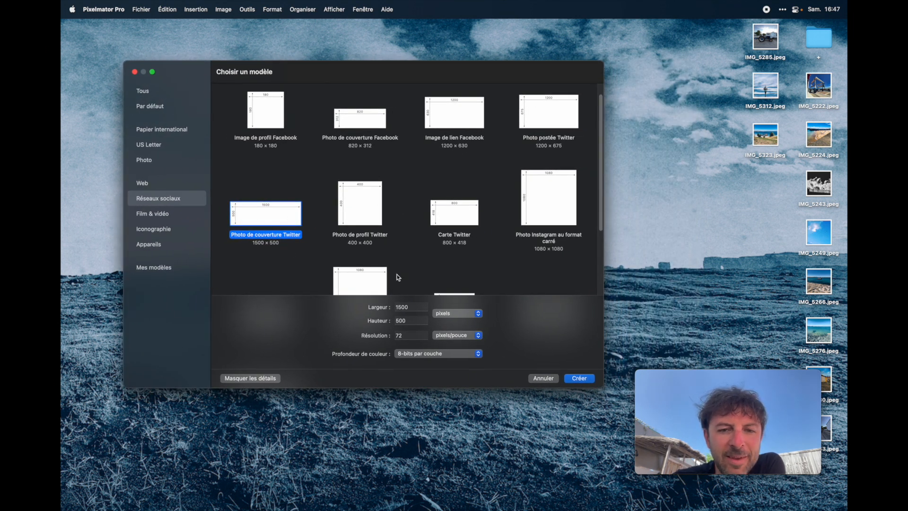
pyautogui.click(580, 378)
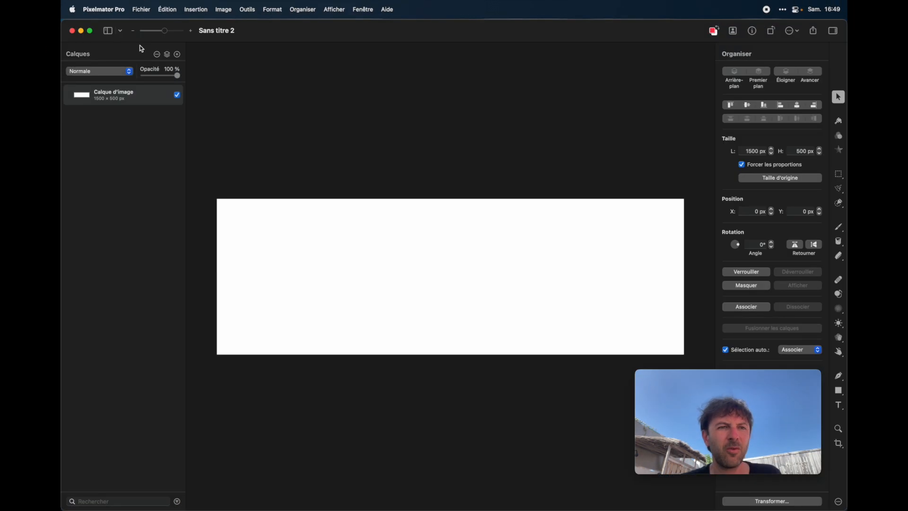
# Save the document under the name Twitter in the Bureau folder
pyautogui.click(142, 10)
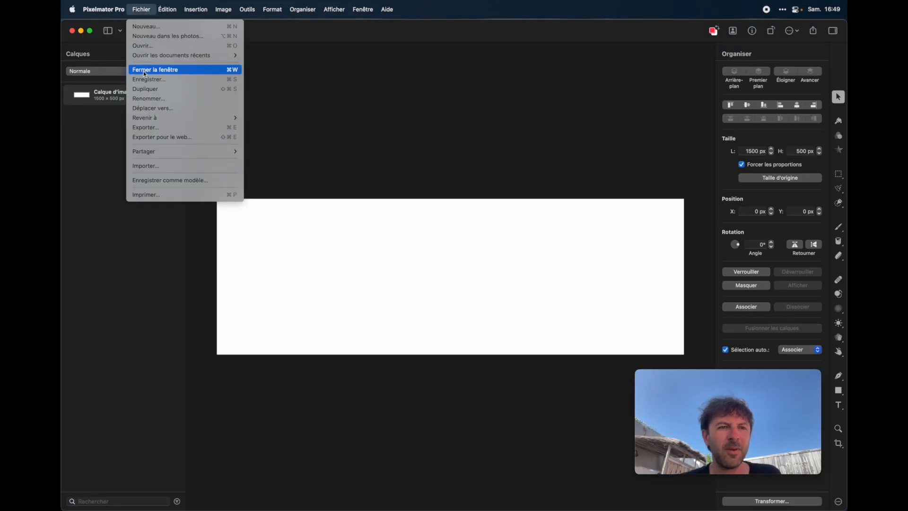
pyautogui.click(145, 80)
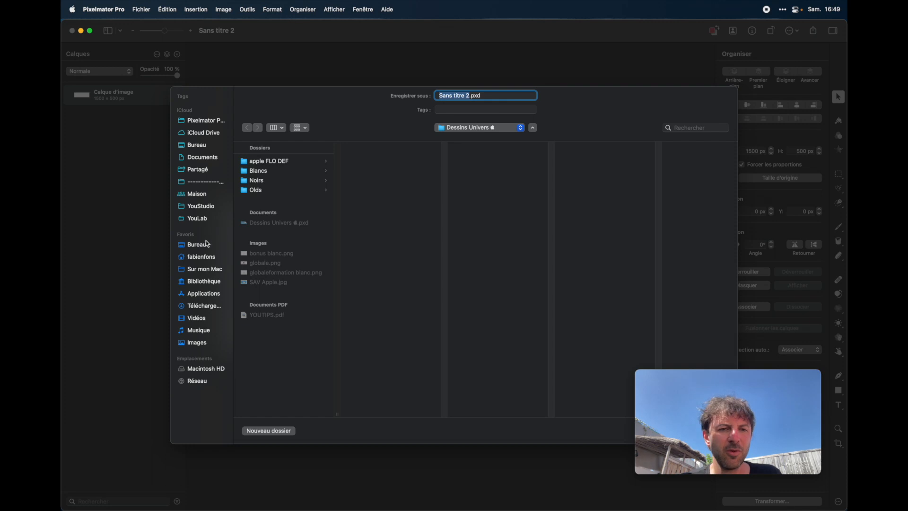
pyautogui.click(209, 242)
pyautogui.write('Twitter')
pyautogui.press('Return')
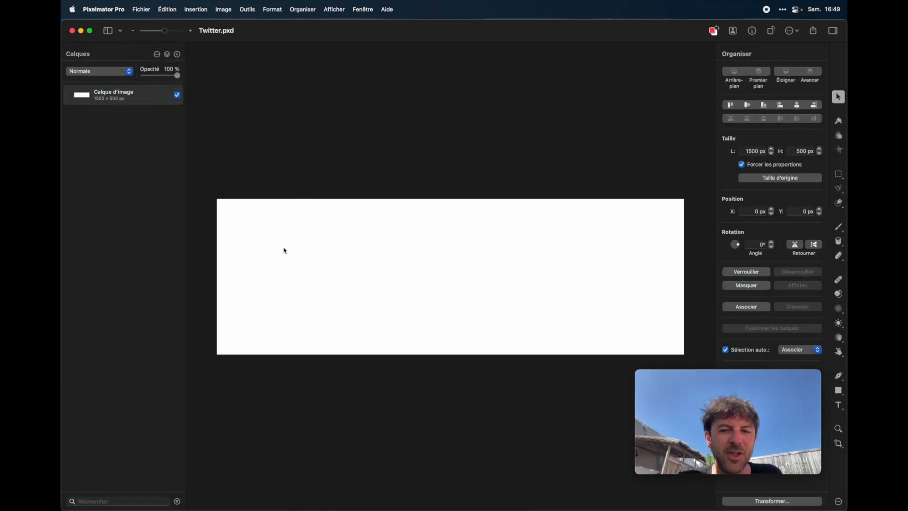
# Show the rulers and add a vertical guide at 25 pixels
pyautogui.click(285, 251)
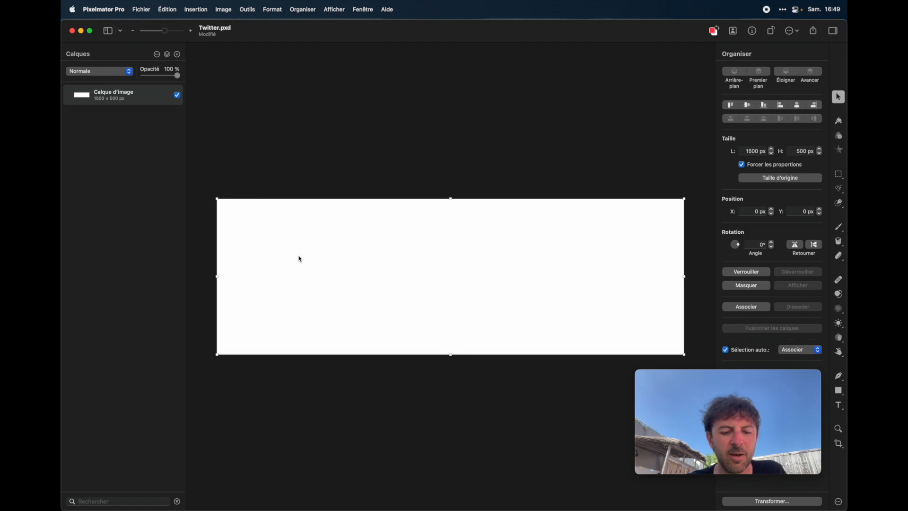
pyautogui.press('super+r')
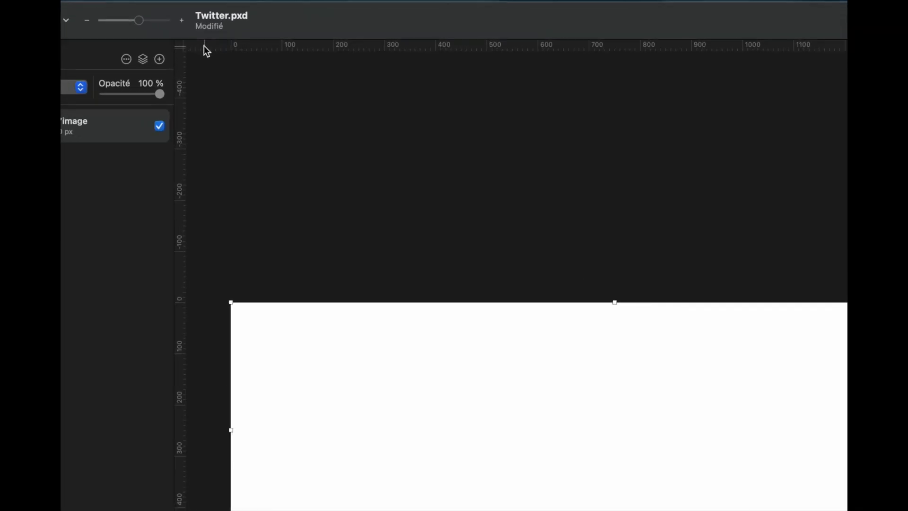
pyautogui.doubleClick(259, 48)
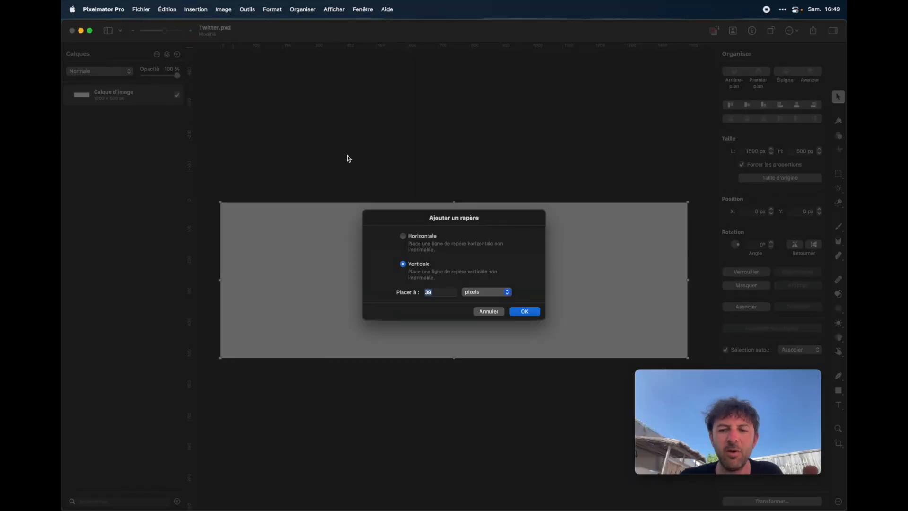
pyautogui.write('25')
pyautogui.click(525, 312)
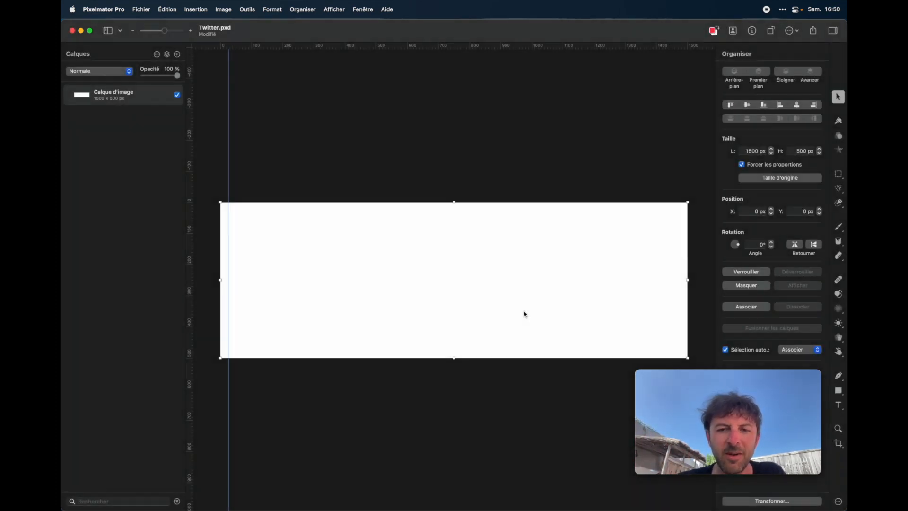
# Add a horizontal guide at 25 pixels, near the canvas's upper edge
pyautogui.doubleClick(192, 215)
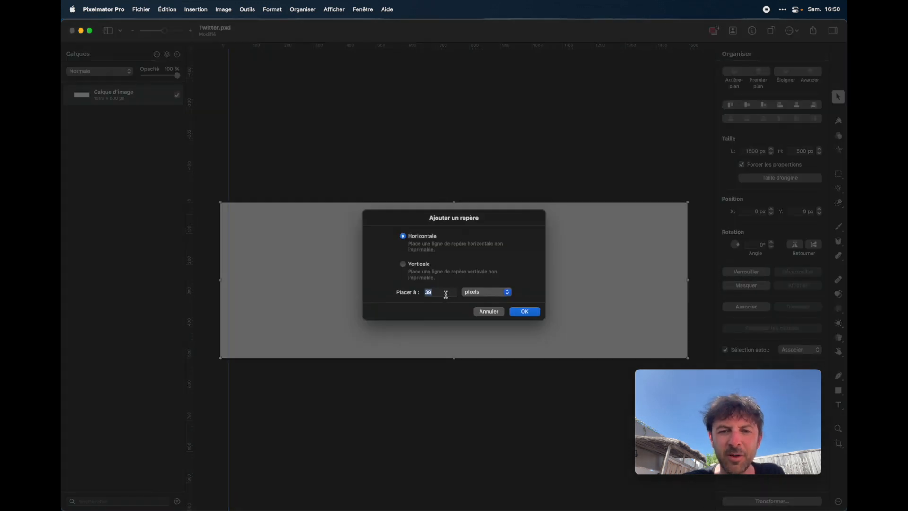
pyautogui.write('25')
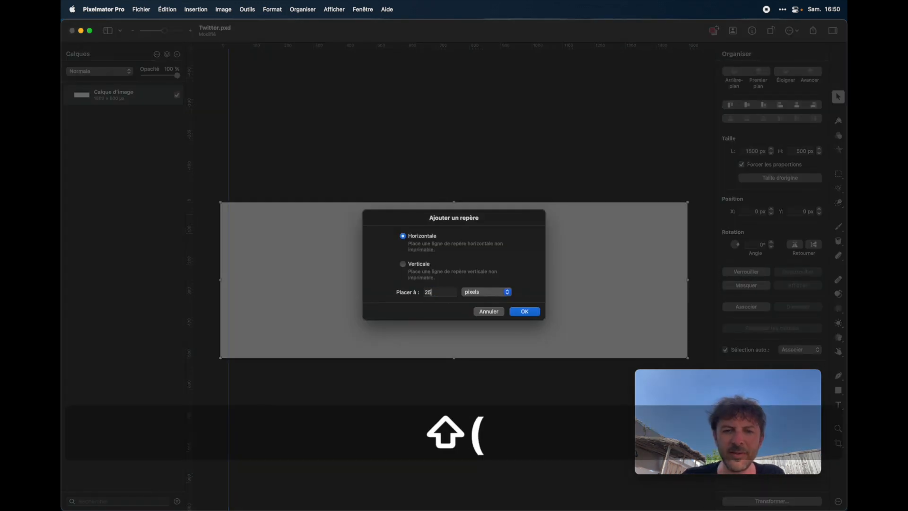
pyautogui.press('Return')
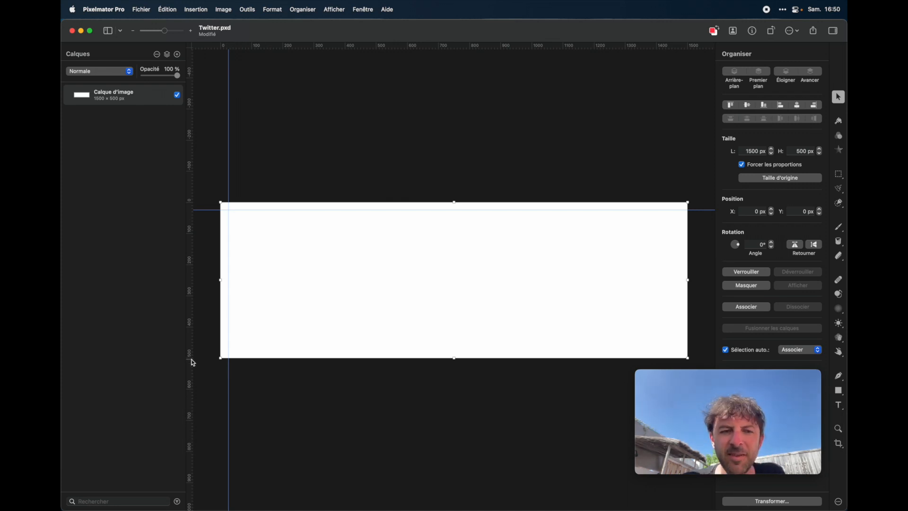
# Add a horizontal guide near the canvas's lower edge, placed at 500-25 pixels
pyautogui.doubleClick(189, 345)
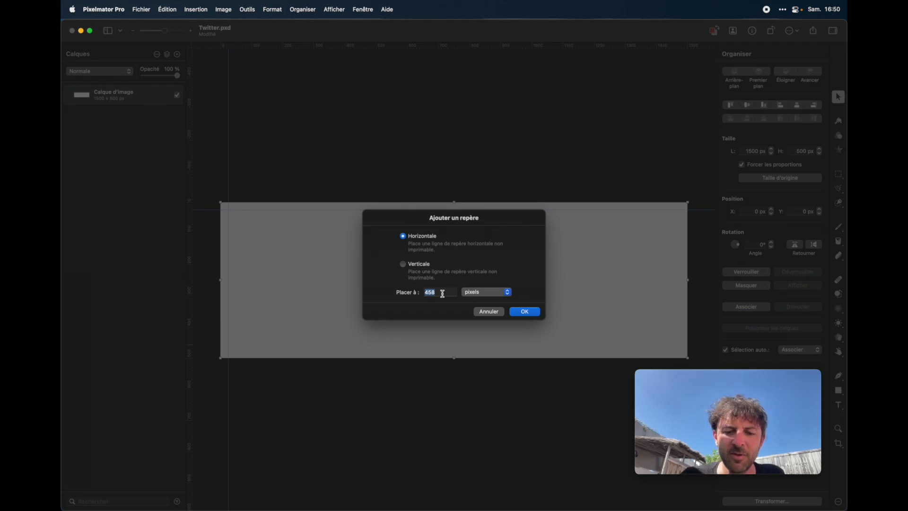
pyautogui.write('475')
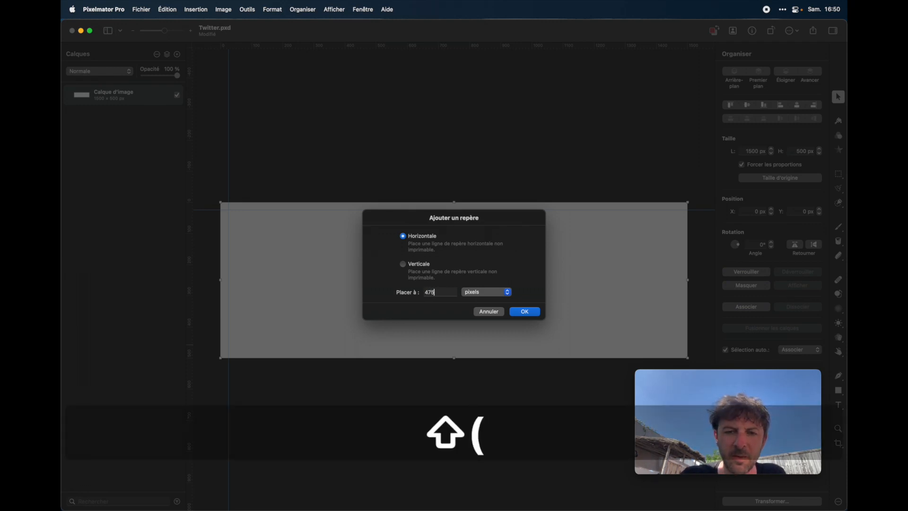
pyautogui.press('BackSpace')
pyautogui.press('BackSpace')
pyautogui.write('500-')
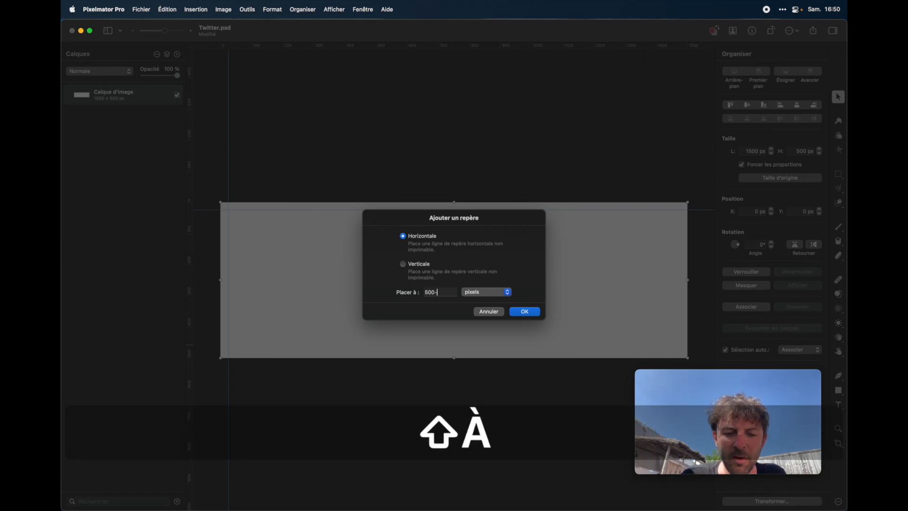
pyautogui.write('25')
pyautogui.press('Return')
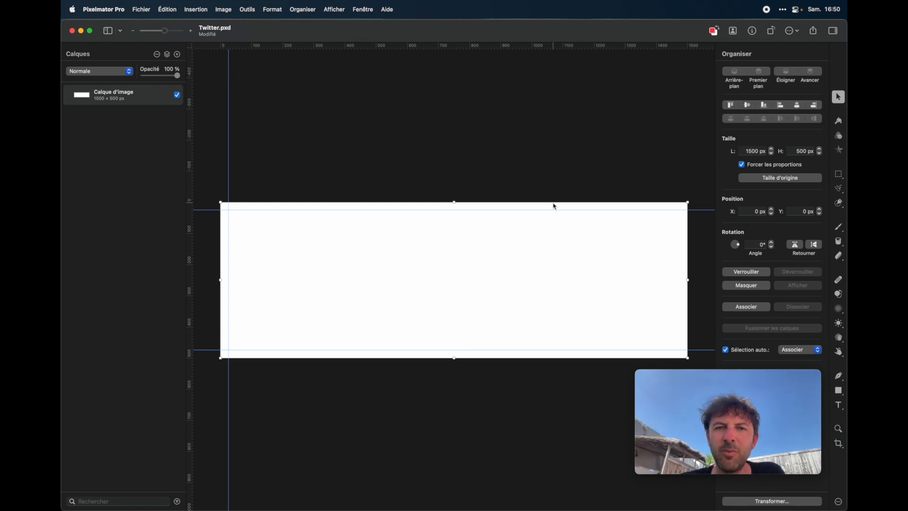
# Add a vertical guide near the canvas's far right edge, placed at 1500-25 pixels
pyautogui.doubleClick(676, 46)
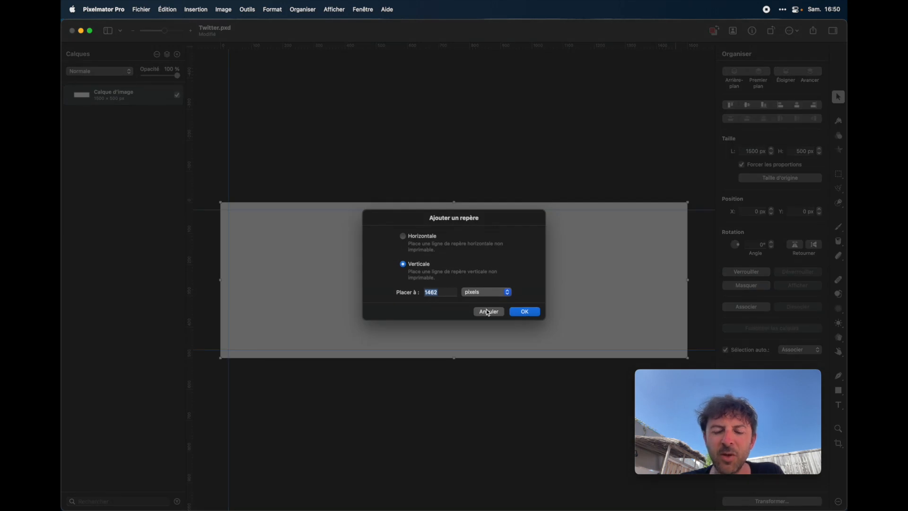
pyautogui.doubleClick(438, 292)
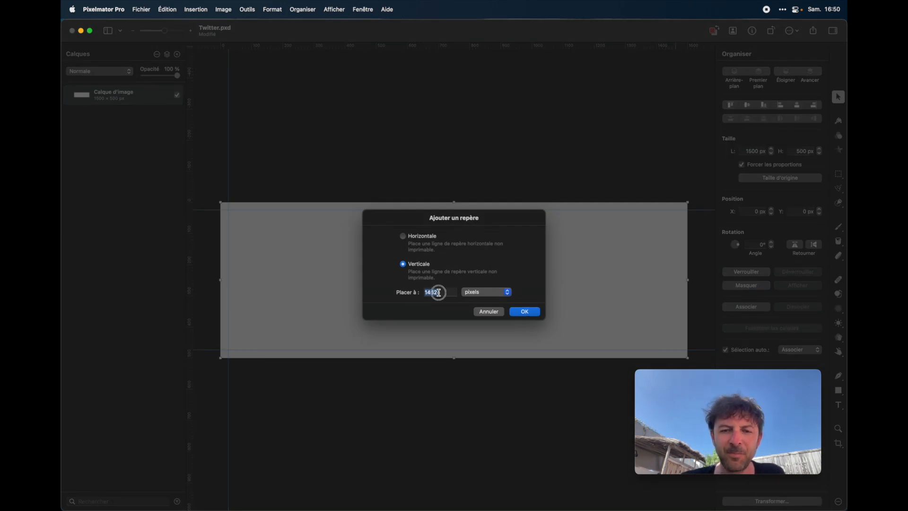
pyautogui.write('15')
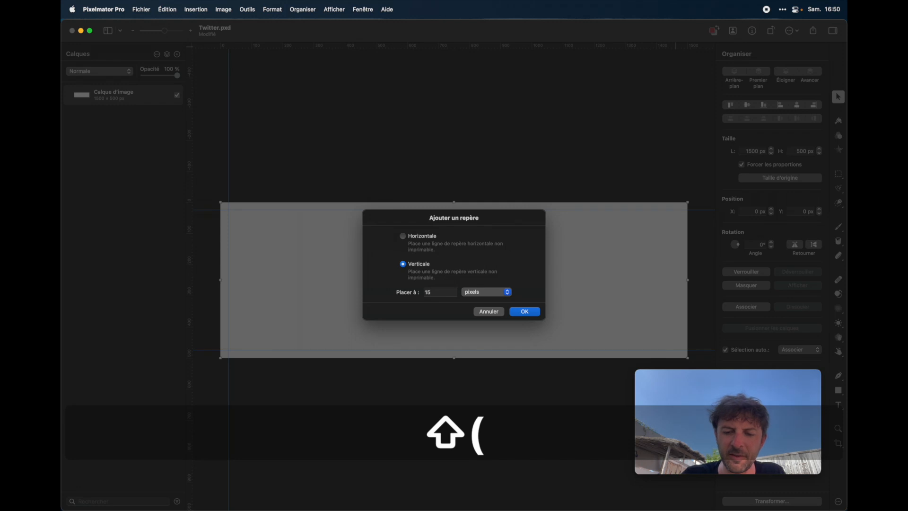
pyautogui.write('00-25')
pyautogui.press('Return')
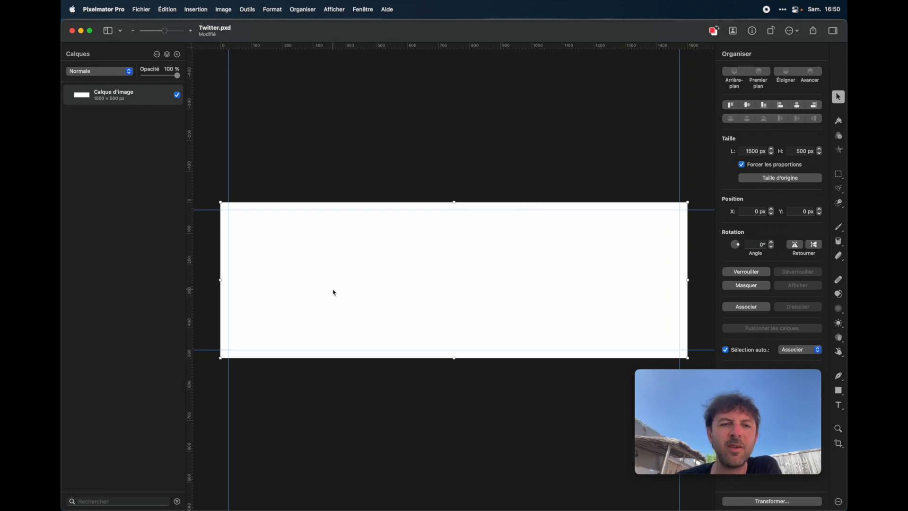
# Insert a blue rectangle shape of about 182 × 182 px near the canvas's upper-left corner
pyautogui.click(840, 392)
pyautogui.click(841, 392)
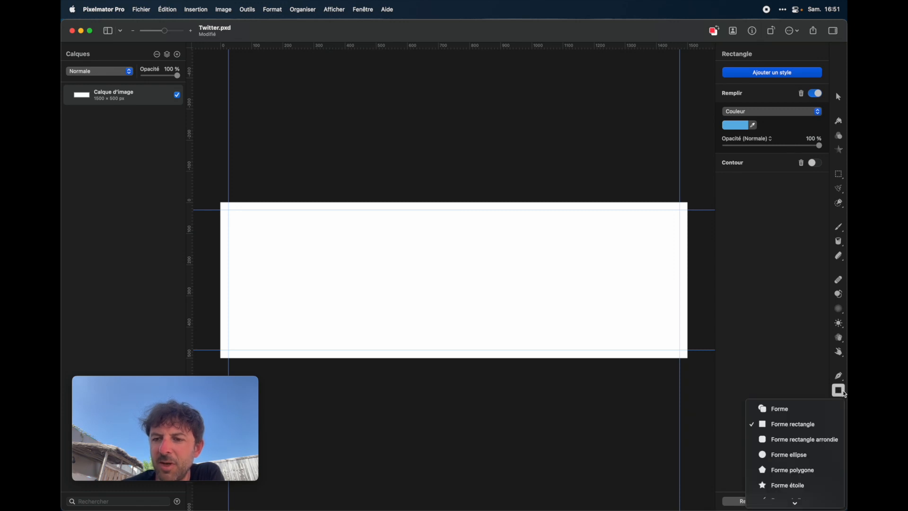
pyautogui.click(807, 424)
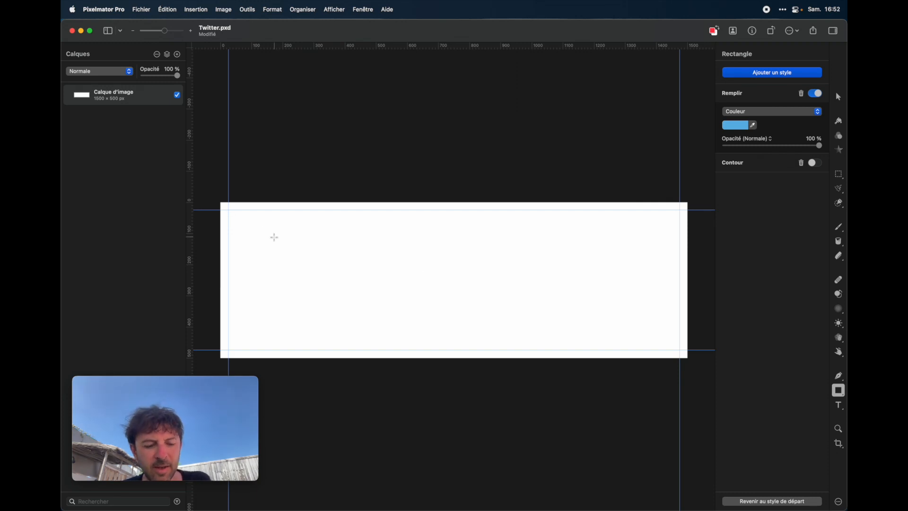
pyautogui.click(255, 228)
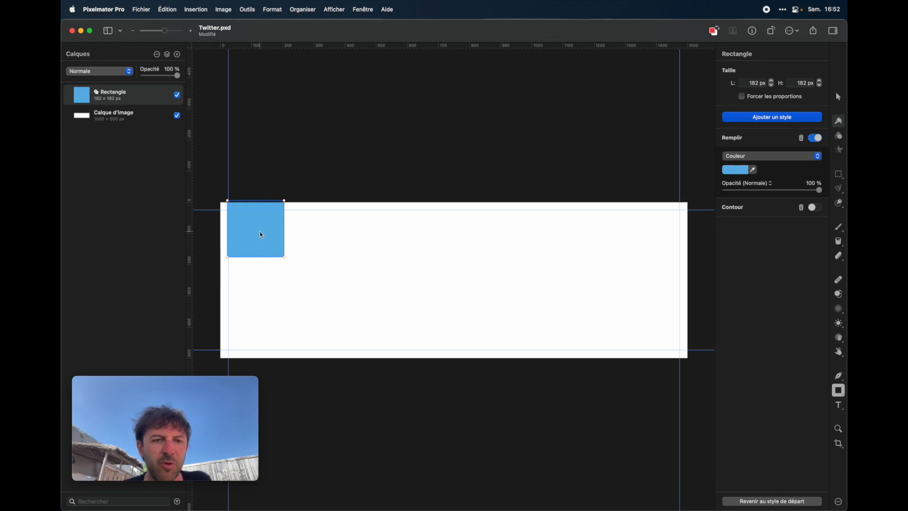
# Snap the blue square to the upper-left guides at X 25, Y 25 px and enlarge it to 450 × 450 px
pyautogui.press('v')
pyautogui.moveTo(262, 232)
pyautogui.mouseDown()
pyautogui.moveTo(273, 265)
pyautogui.moveTo(261, 245)
pyautogui.moveTo(279, 247)
pyautogui.moveTo(263, 243)
pyautogui.mouseUp()
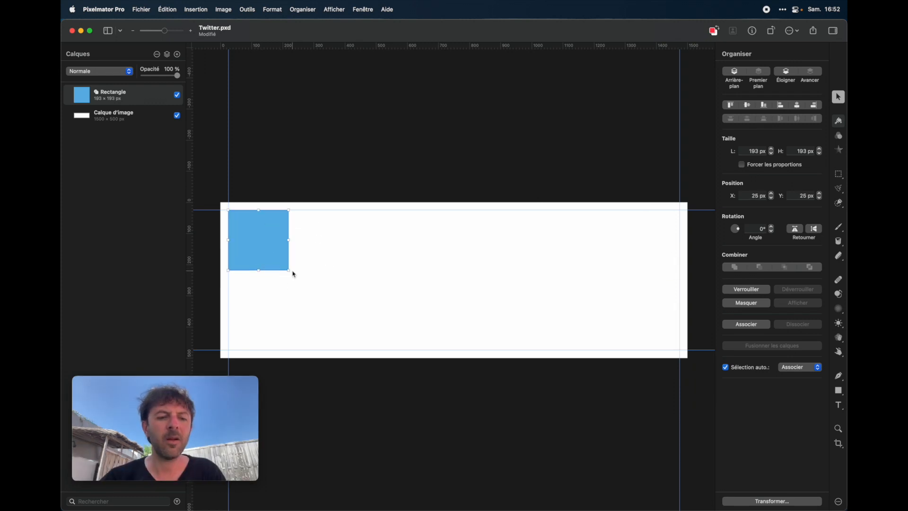
pyautogui.moveTo(285, 267); pyautogui.dragTo(369, 349)
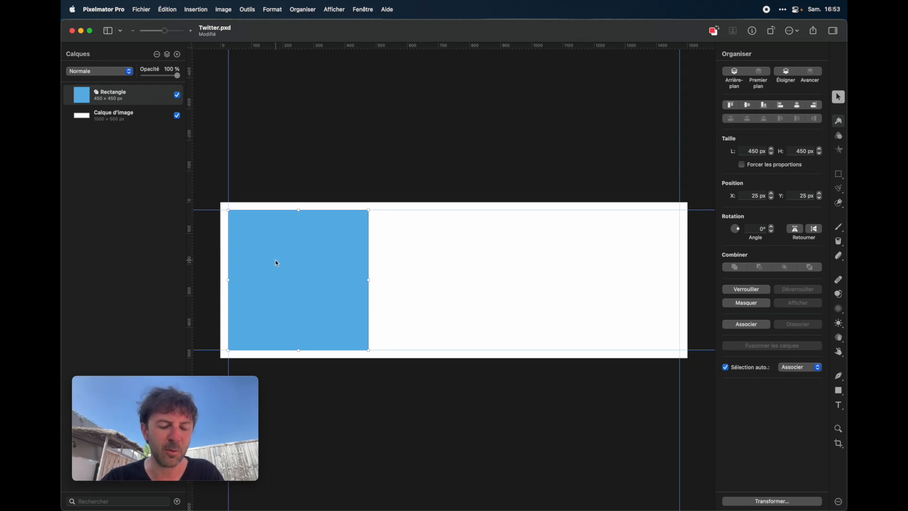
# Duplicate the blue square beside the original and align the copy's left edge to a new vertical guide at 500 pixels
pyautogui.moveTo(276, 261); pyautogui.dragTo(436, 262)
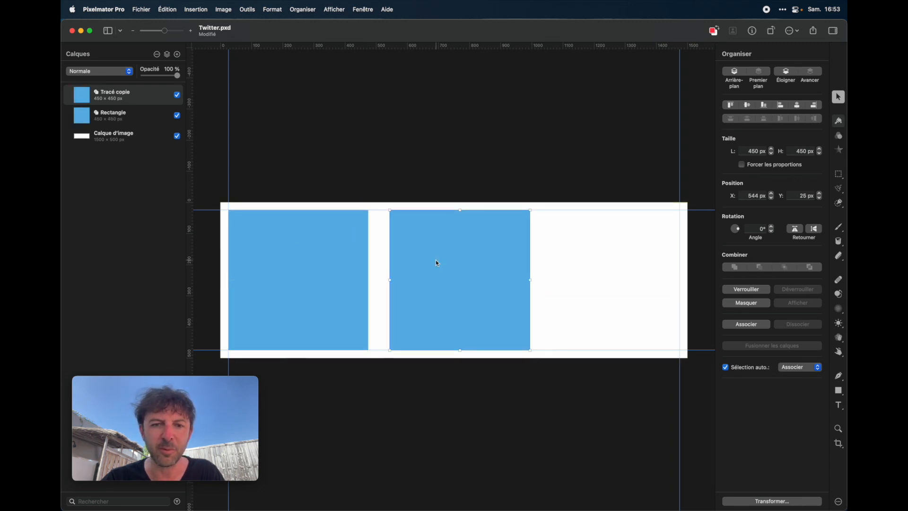
pyautogui.click(359, 240)
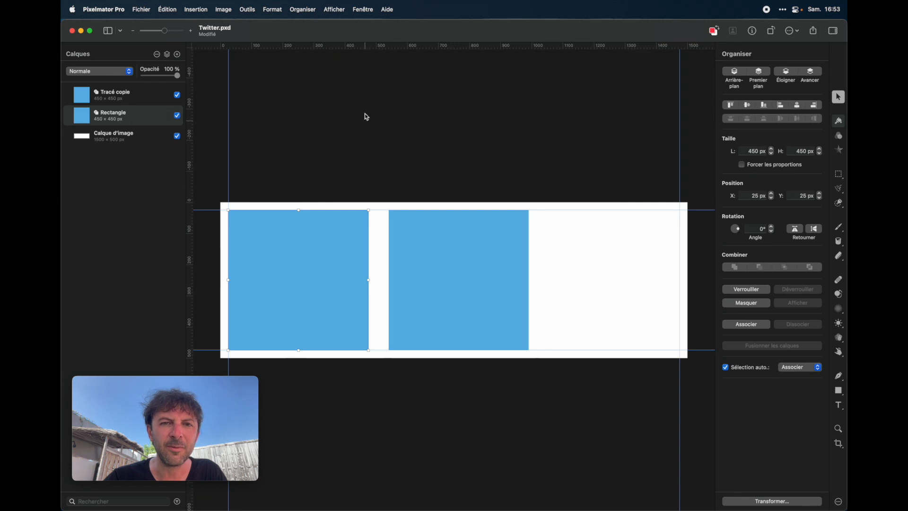
pyautogui.doubleClick(377, 44)
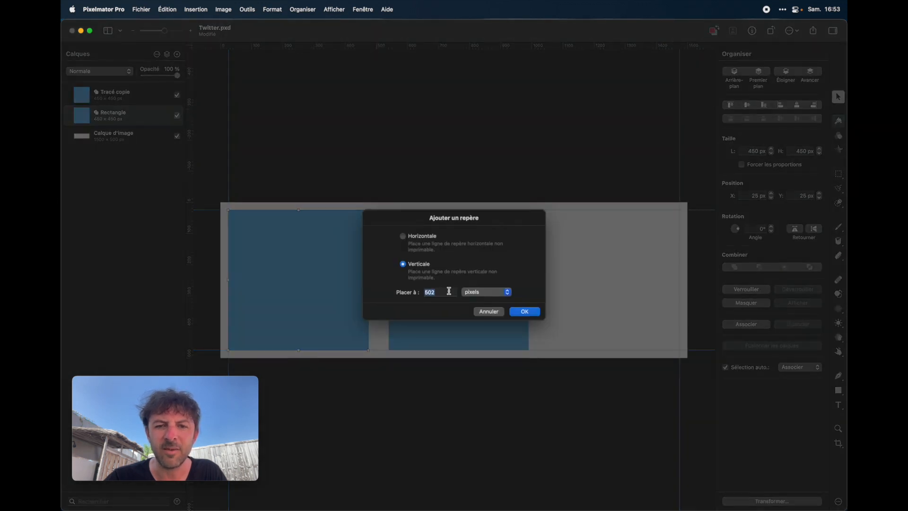
pyautogui.write('5')
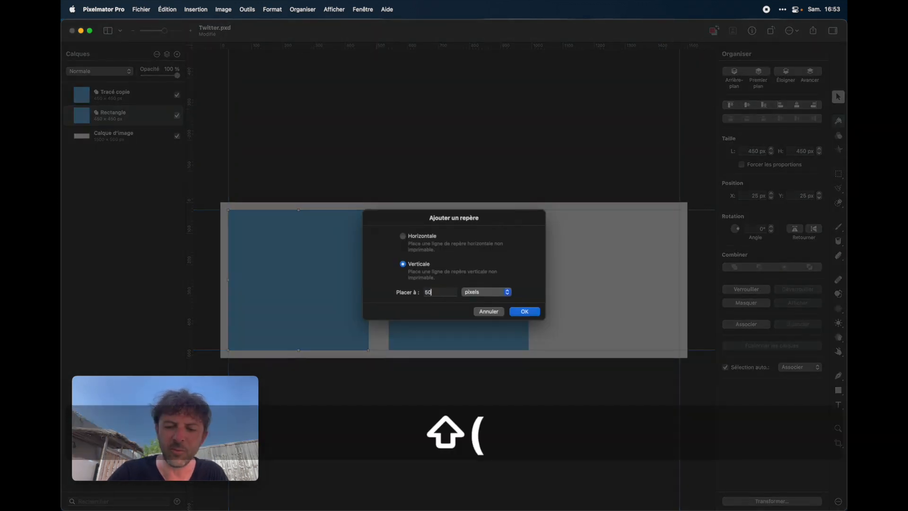
pyautogui.write('0')
pyautogui.press('Return')
pyautogui.moveTo(423, 272); pyautogui.dragTo(412, 272)
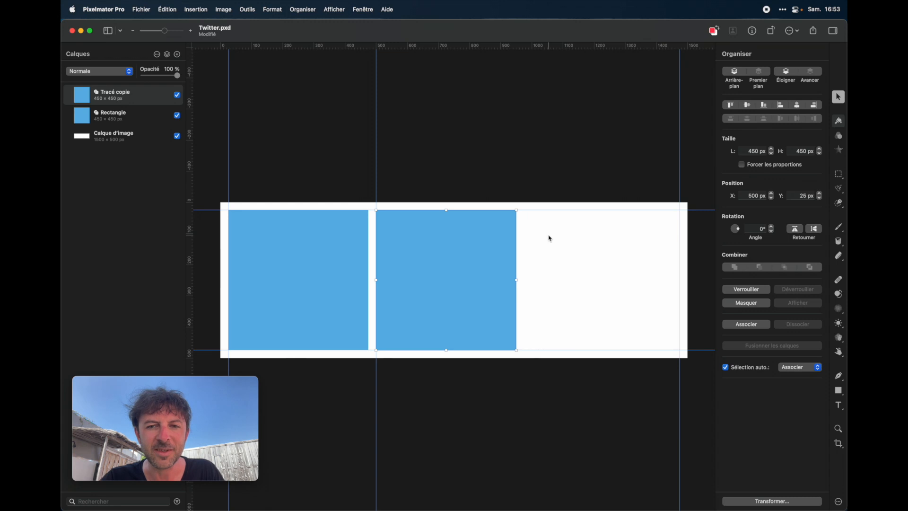
# Duplicate the middle square against the right-hand guide at X 1025 px and reduce the copy's height to 225 px
pyautogui.click(414, 240)
pyautogui.moveTo(414, 239); pyautogui.dragTo(577, 239)
pyautogui.moveTo(608, 351); pyautogui.dragTo(608, 279)
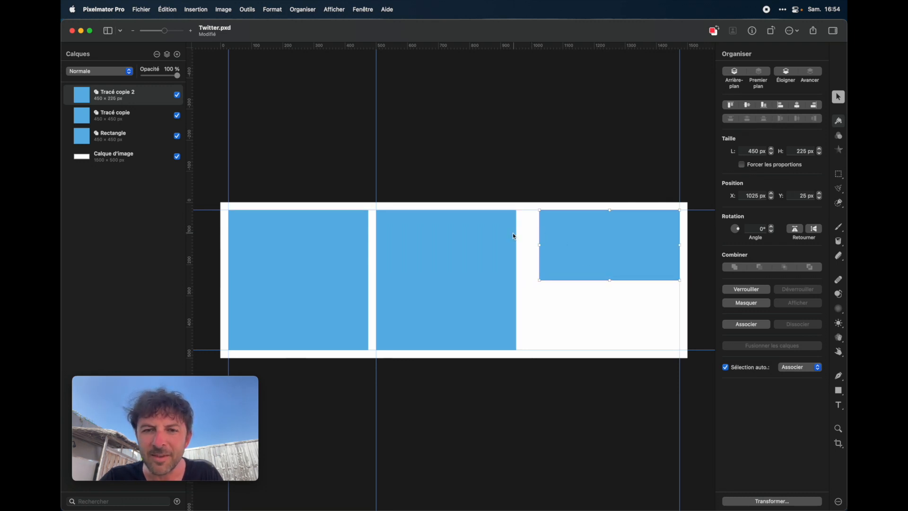
pyautogui.click(515, 236)
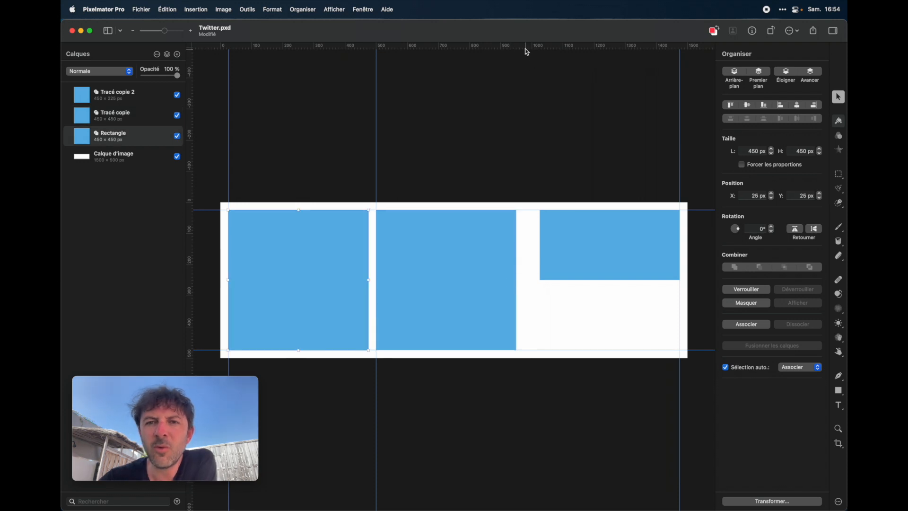
# Add a vertical guide at 975 pixels, align the upper-right rectangle's left edge to it and widen the rectangle to 500 px
pyautogui.doubleClick(523, 46)
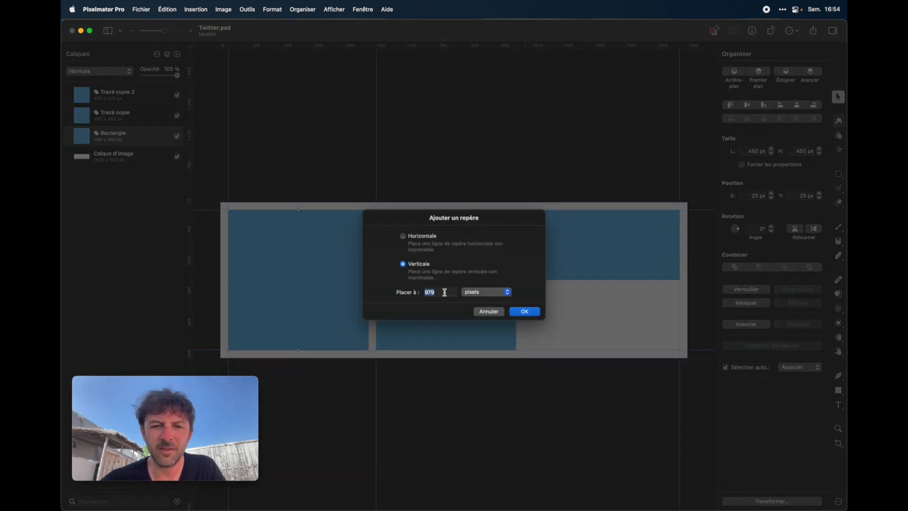
pyautogui.write('975')
pyautogui.press('Return')
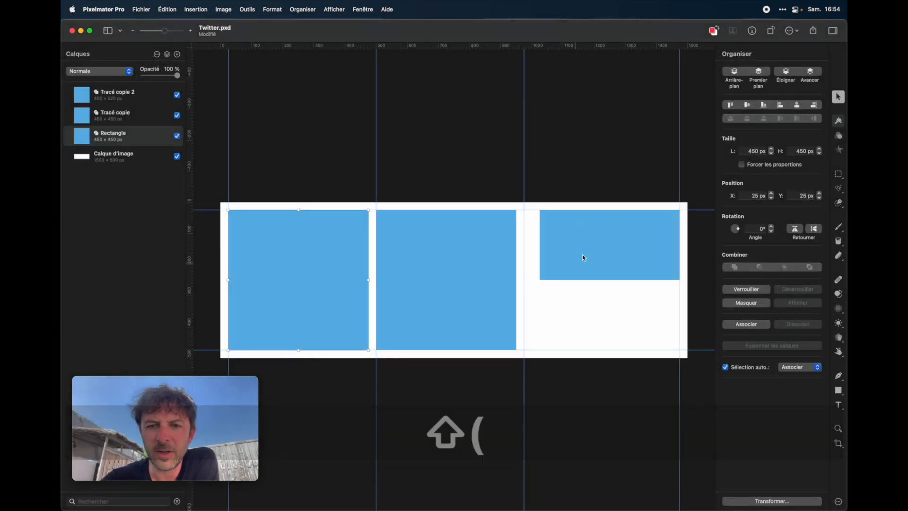
pyautogui.moveTo(587, 242); pyautogui.dragTo(573, 239)
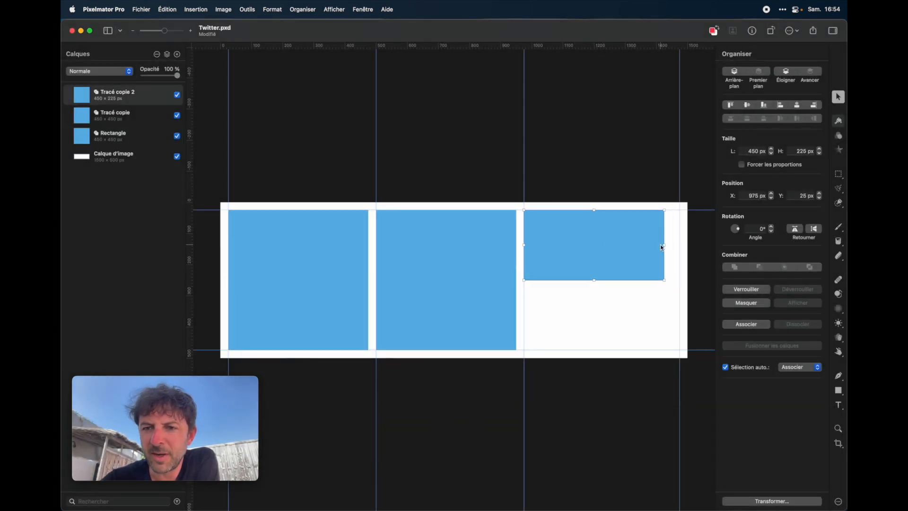
pyautogui.moveTo(665, 246); pyautogui.dragTo(681, 244)
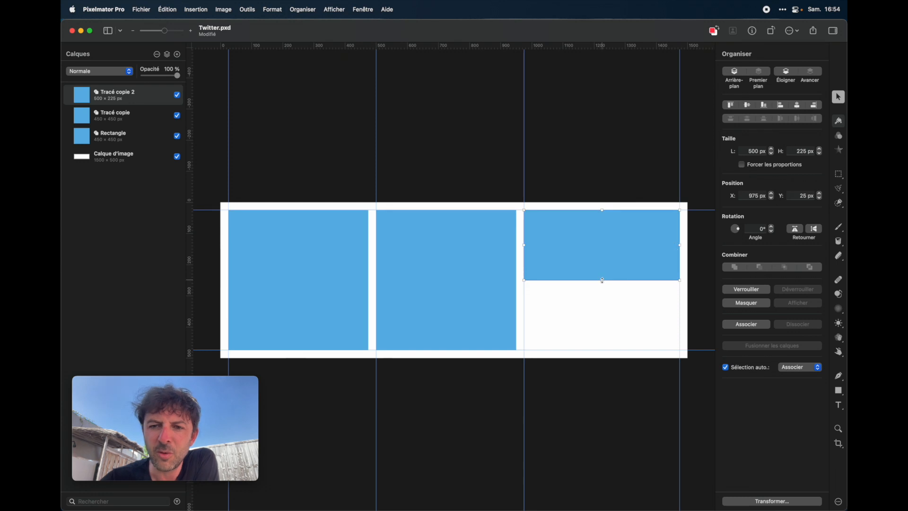
# Set the upper-right rectangle's height to 212,5 px and duplicate it directly below, at X 975, Y 263 px
pyautogui.moveTo(604, 278); pyautogui.dragTo(597, 349)
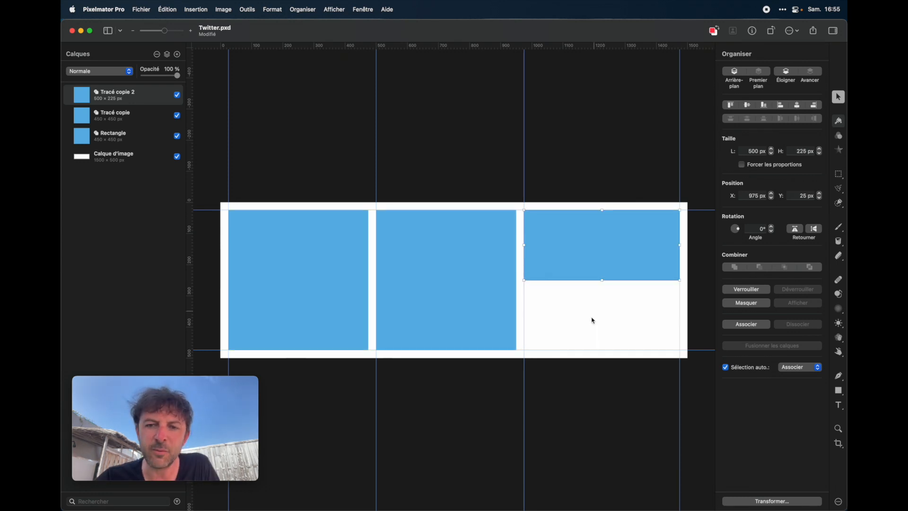
pyautogui.click(803, 152)
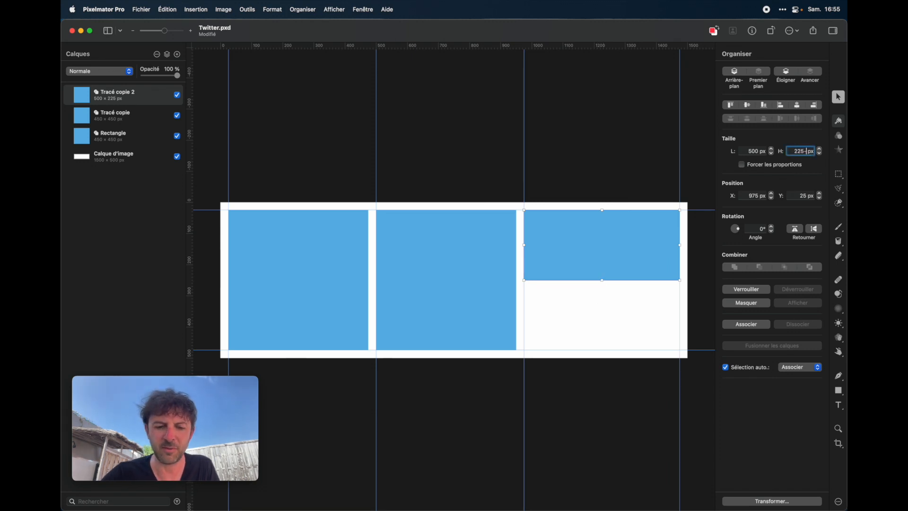
pyautogui.write('/2')
pyautogui.write(',5')
pyautogui.press('Return')
pyautogui.moveTo(600, 237); pyautogui.dragTo(601, 315)
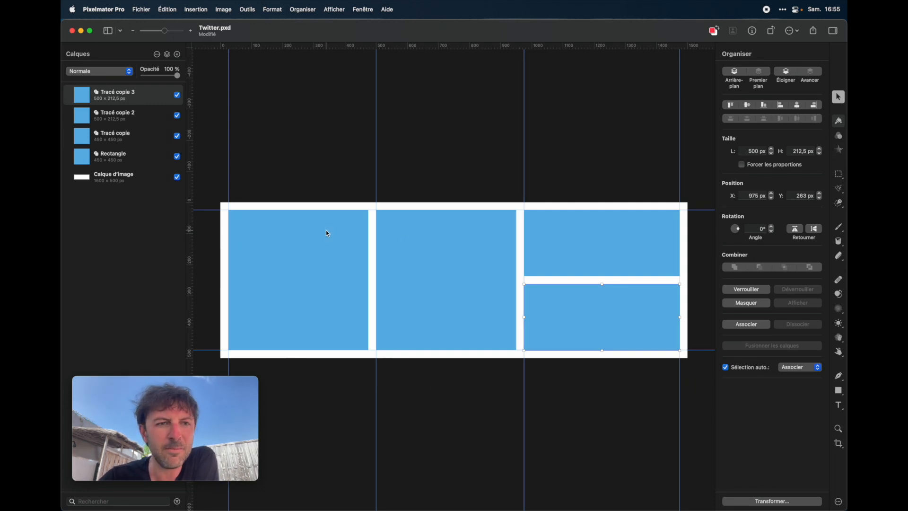
# Narrow the document window, insert IMG_5249.jpeg from the desktop and scale the photo down to about 916 × 916 px
pyautogui.moveTo(844, 20); pyautogui.dragTo(736, 19)
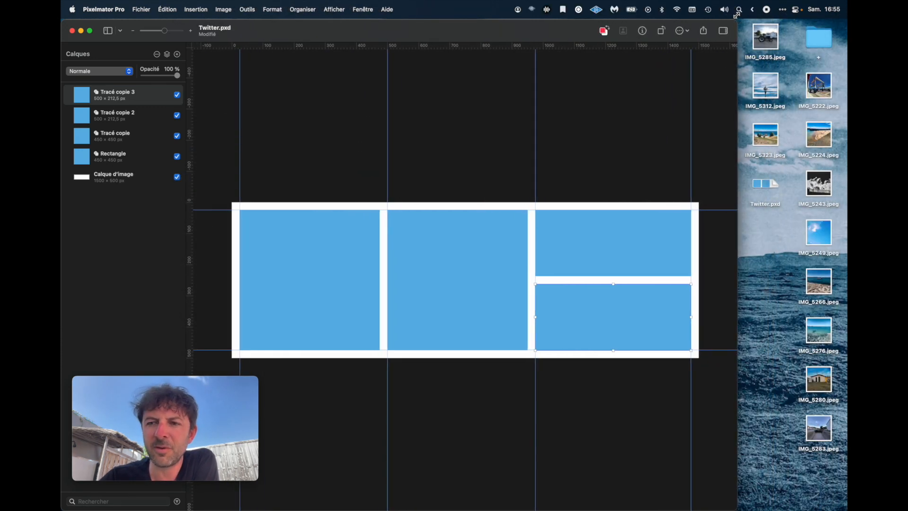
pyautogui.moveTo(826, 237); pyautogui.dragTo(310, 263)
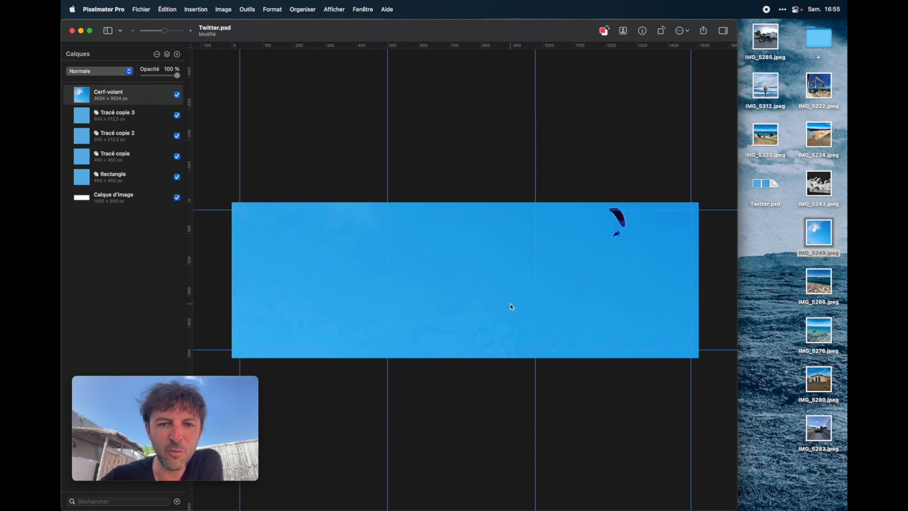
pyautogui.press('super+minus')
pyautogui.press('super+minus')
pyautogui.press('super+minus')
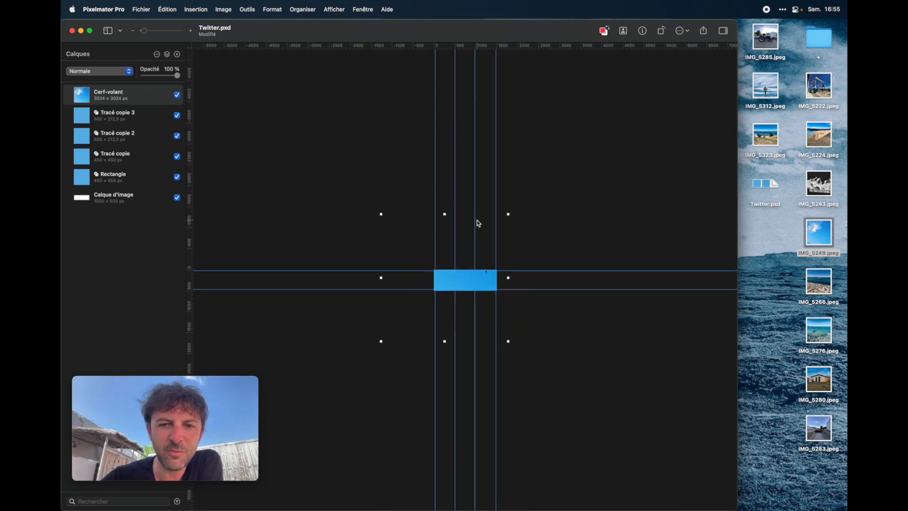
pyautogui.moveTo(444, 215); pyautogui.dragTo(445, 274)
pyautogui.press('super+plus')
pyautogui.press('super+0')
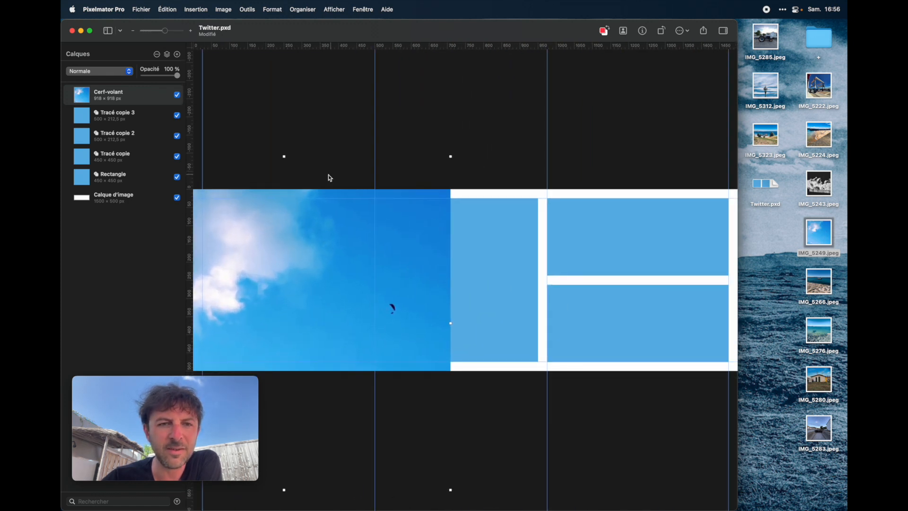
# Scale the sky photo down to about 414 × 414 px and place it over the first blue square
pyautogui.moveTo(285, 158); pyautogui.dragTo(284, 266)
pyautogui.moveTo(273, 295); pyautogui.dragTo(304, 209)
pyautogui.press('super+minus')
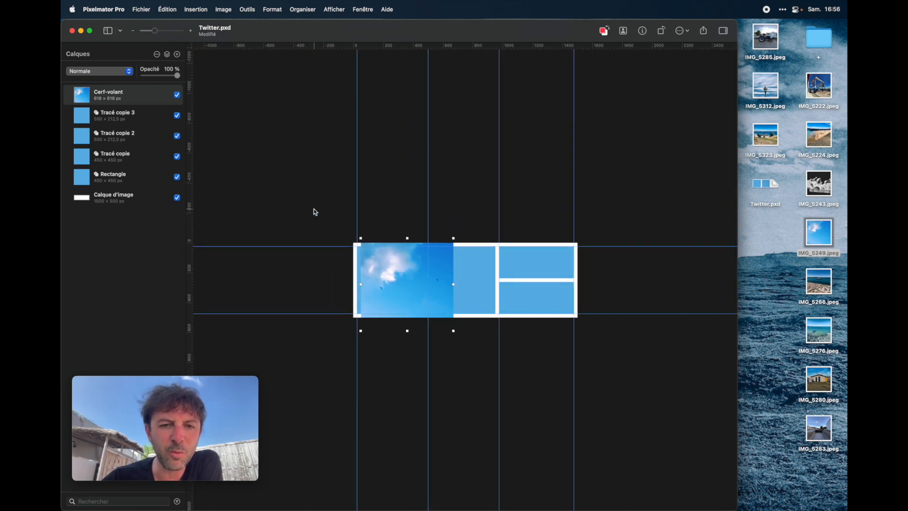
pyautogui.press('super+0')
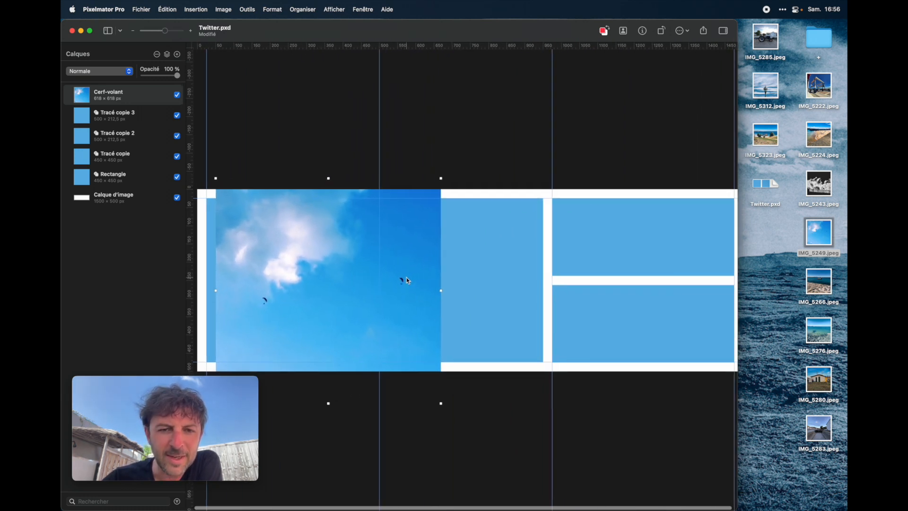
pyautogui.moveTo(436, 403); pyautogui.dragTo(350, 331)
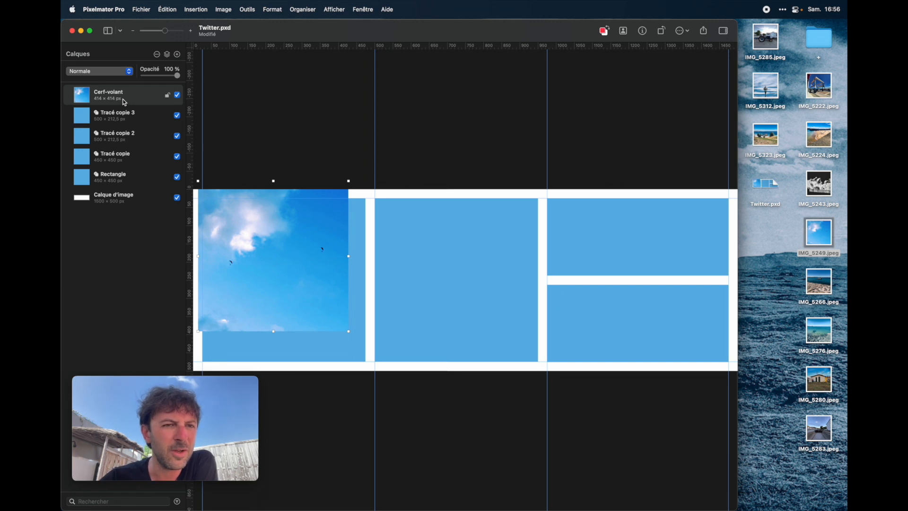
# Move the Rectangle layer directly beneath the Cerf-volant photo layer and rename it Carré 1
pyautogui.click(140, 123)
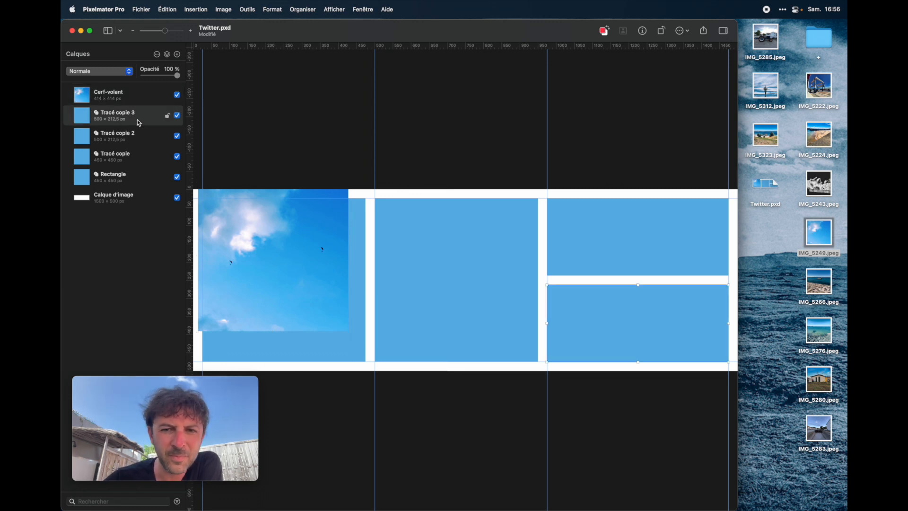
pyautogui.click(114, 175)
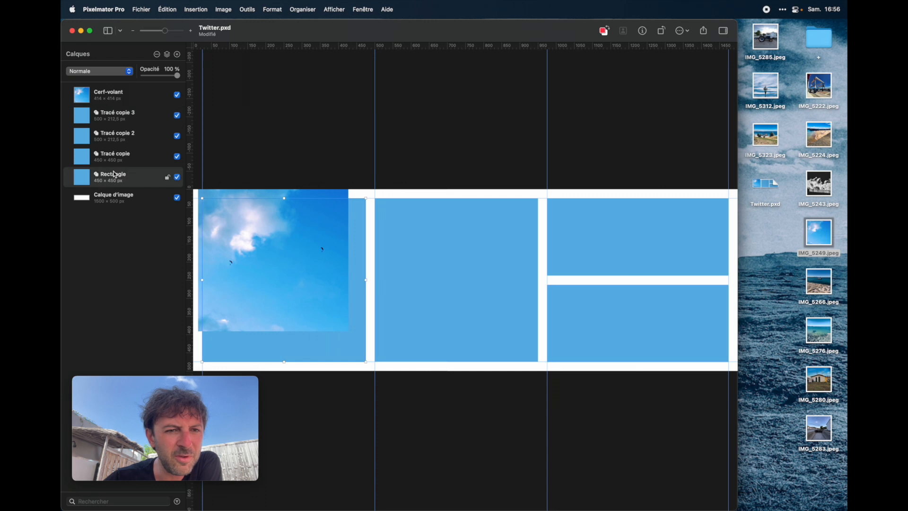
pyautogui.moveTo(137, 181); pyautogui.dragTo(129, 112)
pyautogui.click(142, 116)
pyautogui.doubleClick(124, 116)
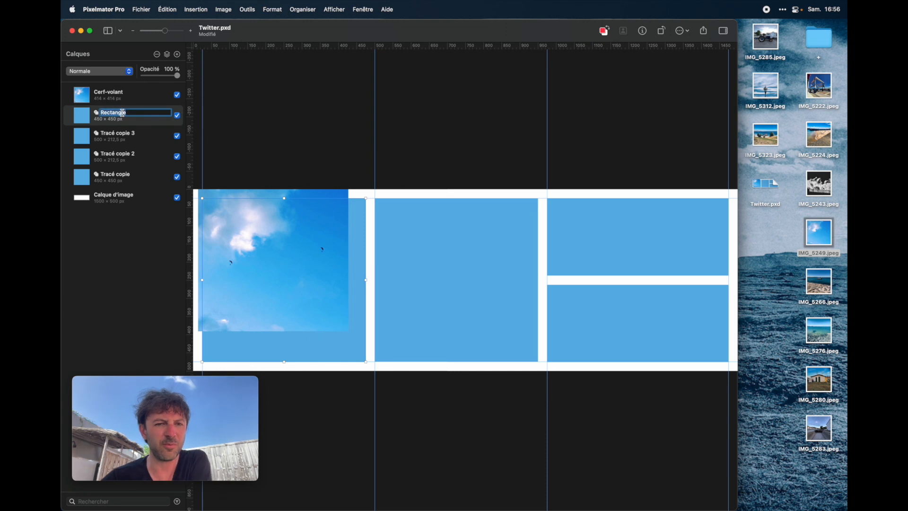
pyautogui.write('Carré 1')
# Clip the Cerf-volant photo to Carré 1, then enlarge it to about 550,5 × 550,5 px and reposition it to fill the square
pyautogui.click(131, 95)
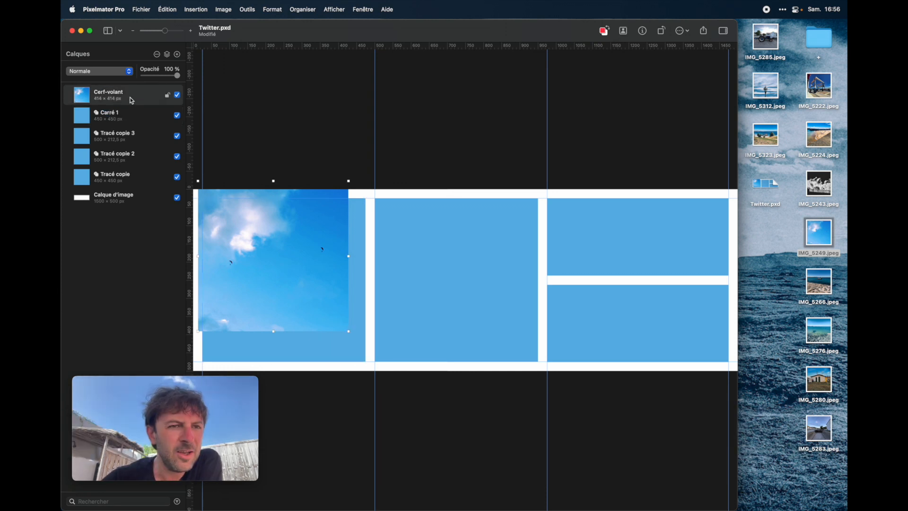
pyautogui.rightClick(131, 99)
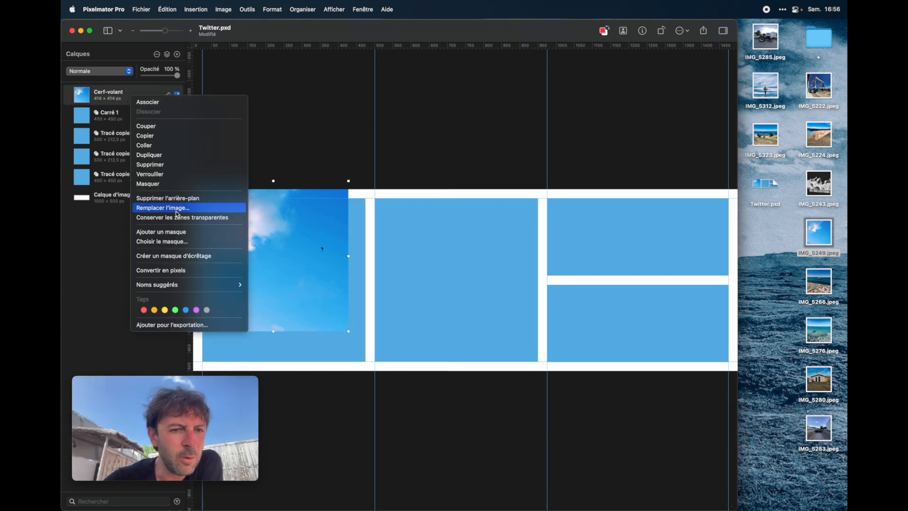
pyautogui.click(175, 256)
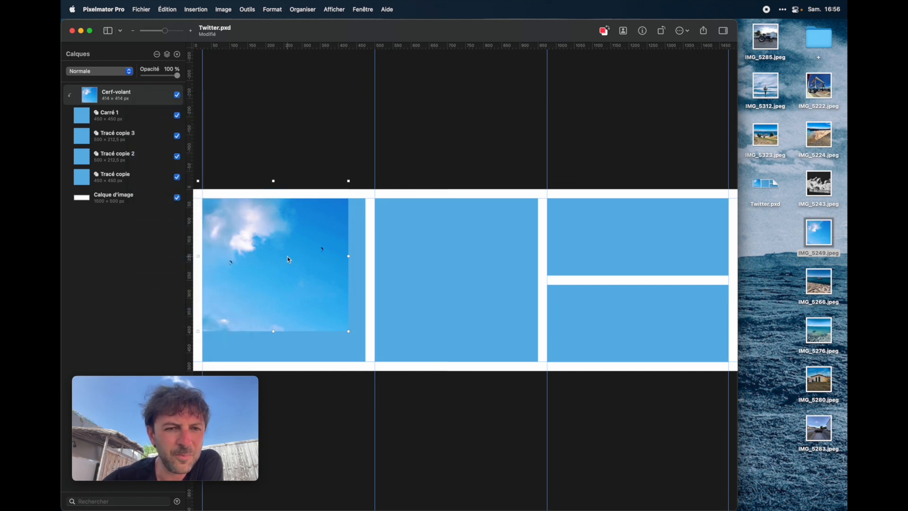
pyautogui.moveTo(348, 331); pyautogui.dragTo(399, 420)
pyautogui.moveTo(314, 298)
pyautogui.mouseDown()
pyautogui.moveTo(285, 289)
pyautogui.moveTo(299, 308)
pyautogui.moveTo(306, 277)
pyautogui.moveTo(296, 249)
pyautogui.moveTo(276, 322)
pyautogui.moveTo(300, 303)
pyautogui.mouseUp()
# Try several Urbain colour presets on the Cerf-volant photo and apply the sixth one
pyautogui.click(723, 31)
pyautogui.click(728, 136)
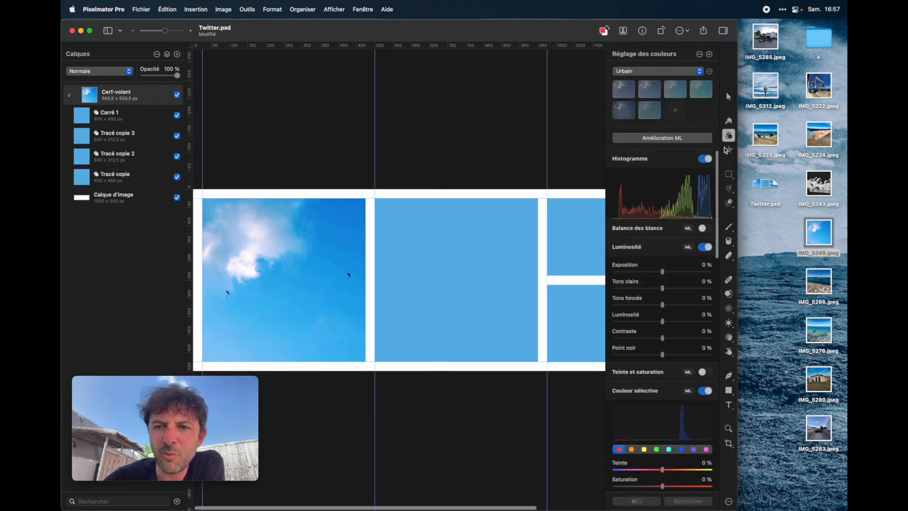
pyautogui.click(649, 112)
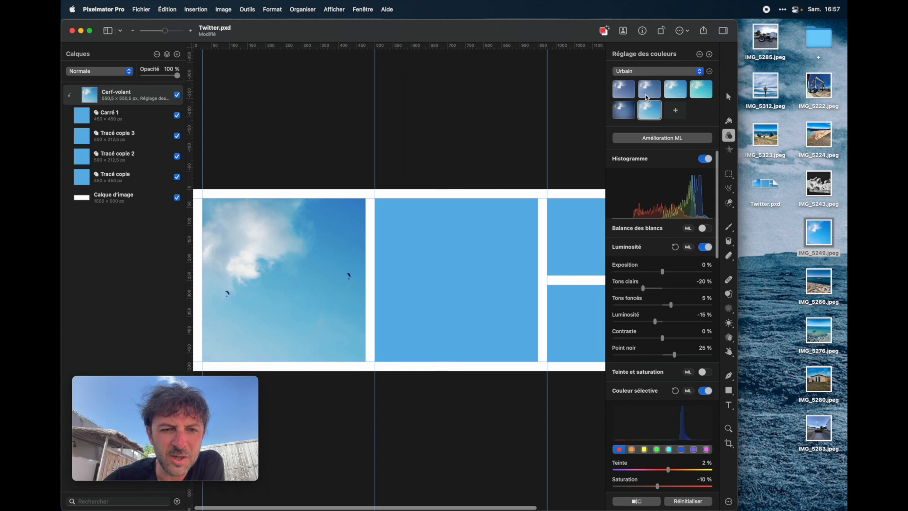
pyautogui.click(649, 89)
pyautogui.click(624, 90)
pyautogui.click(626, 113)
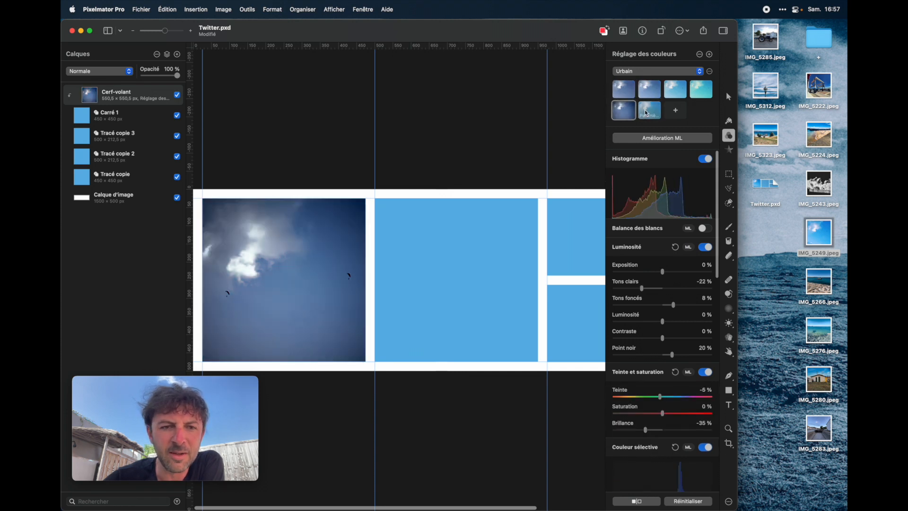
pyautogui.click(649, 110)
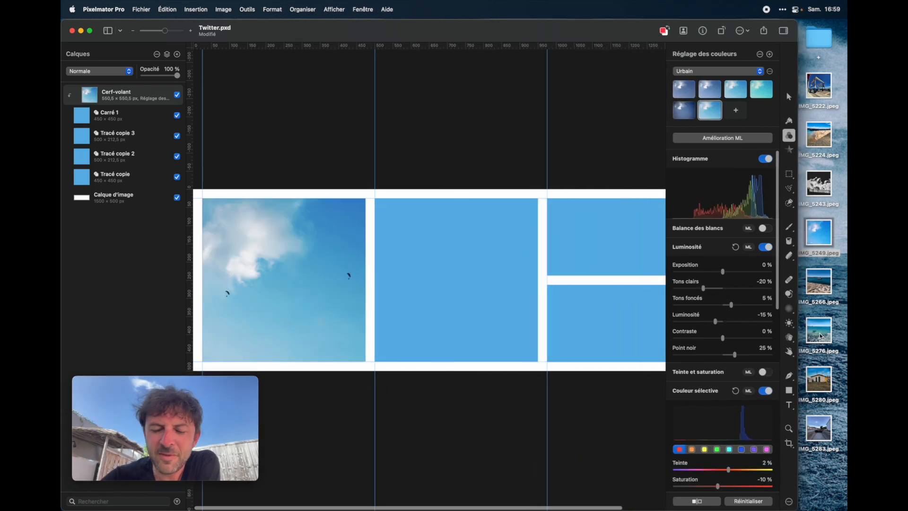
# Insert IMG_5280.jpeg directly above the middle square's layer and scale it down to about 797 × 797 px
pyautogui.click(821, 337)
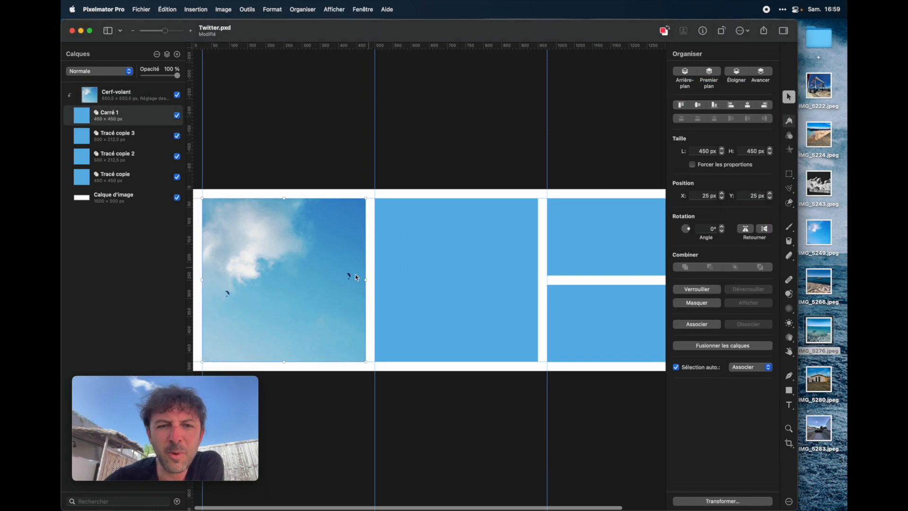
pyautogui.click(455, 246)
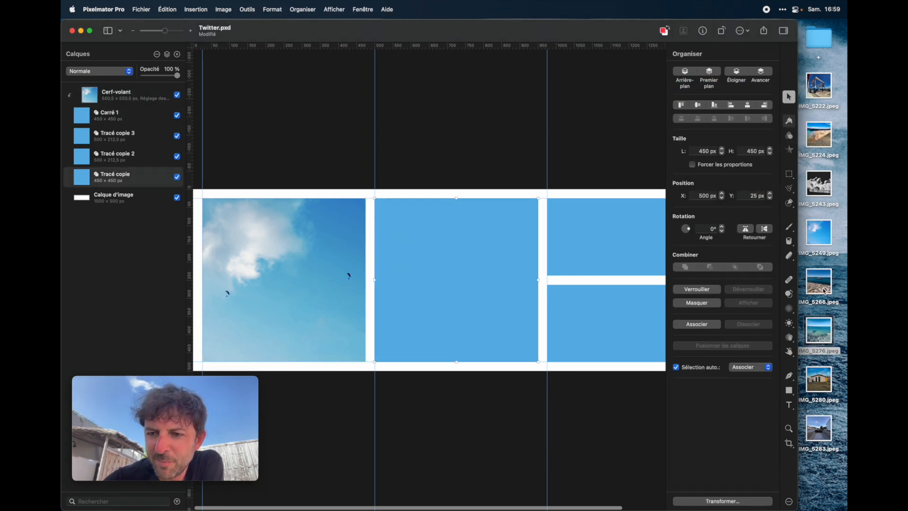
pyautogui.moveTo(818, 380); pyautogui.dragTo(476, 268)
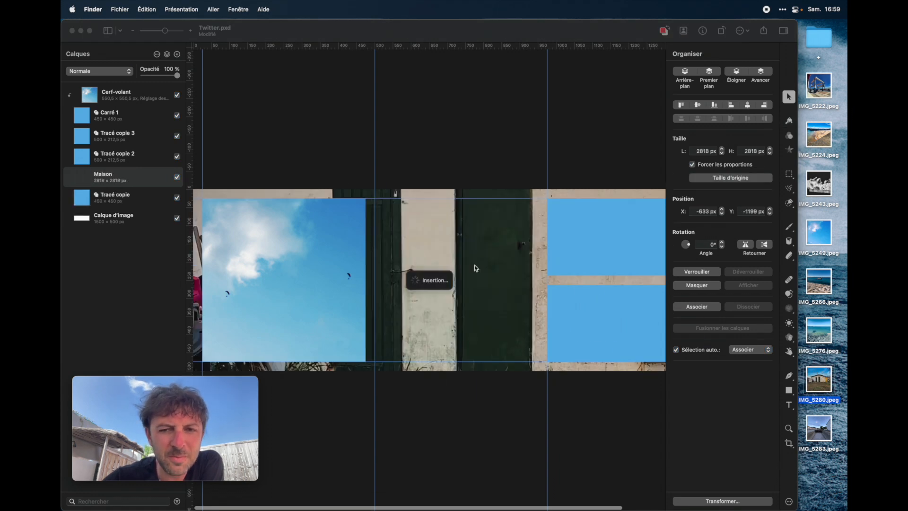
pyautogui.moveTo(432, 193)
pyautogui.mouseDown()
pyautogui.moveTo(433, 282)
pyautogui.moveTo(430, 211)
pyautogui.mouseUp()
pyautogui.scroll(3, 434, 283)
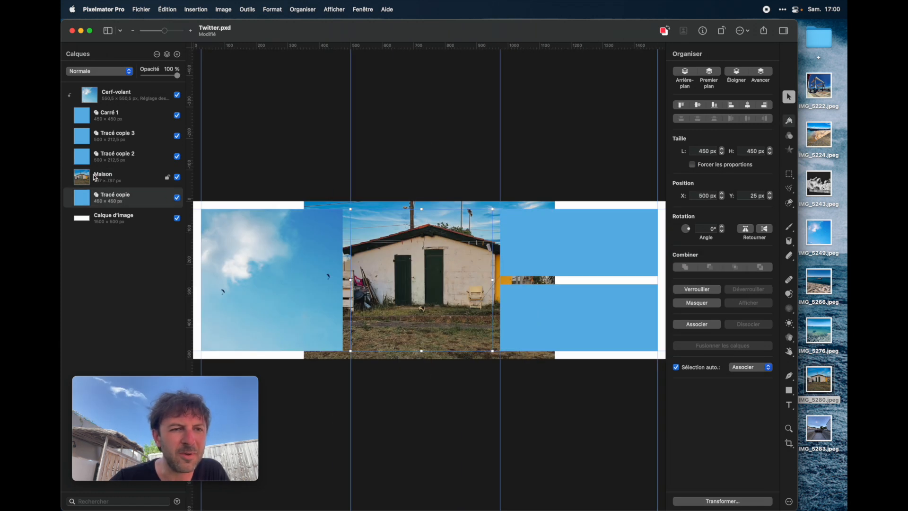
# Clip the Maison photo to the middle square, reduce it to about 614 × 614 px and reposition the house inside the frame
pyautogui.rightClick(96, 178)
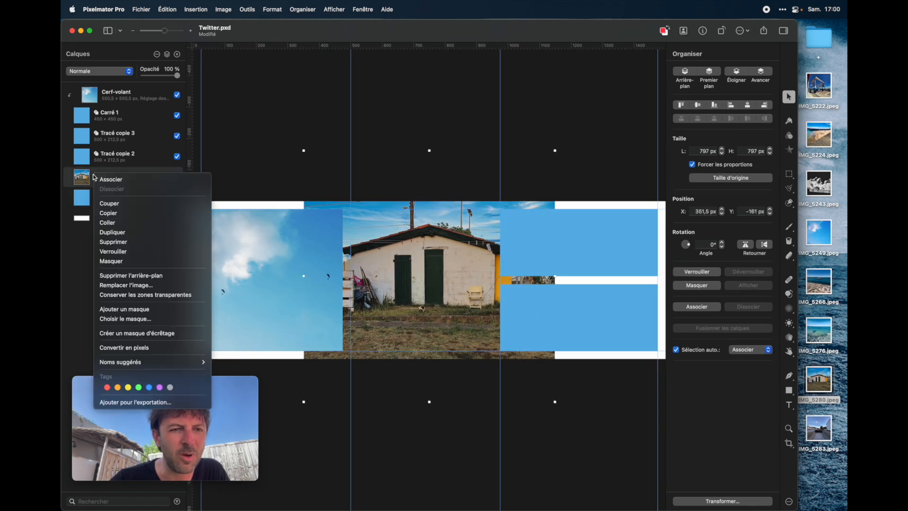
pyautogui.press('Escape')
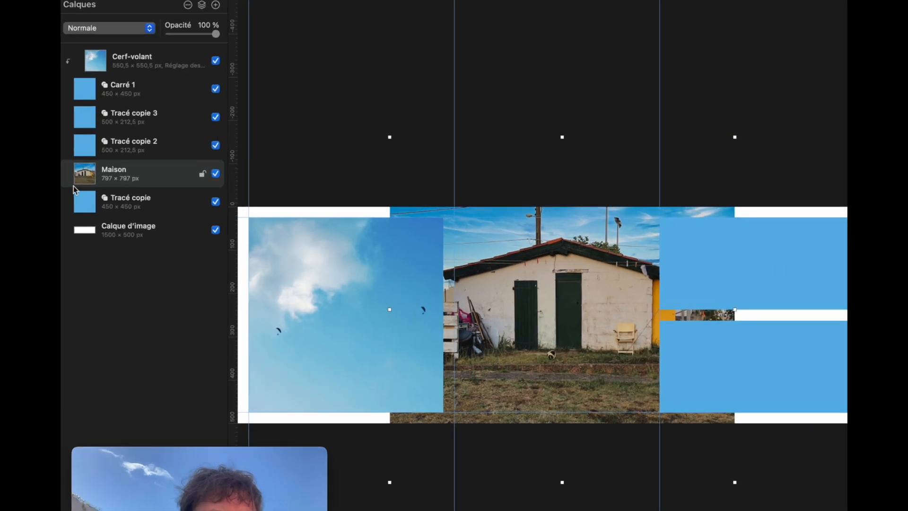
pyautogui.keyDown('alt'); pyautogui.click(85, 190); pyautogui.keyUp('alt')
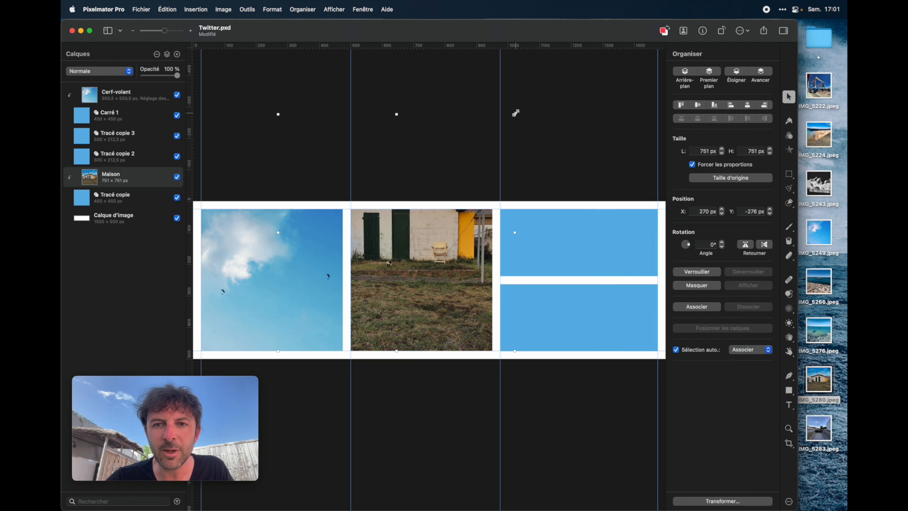
pyautogui.moveTo(516, 113); pyautogui.dragTo(491, 155)
pyautogui.moveTo(447, 226); pyautogui.dragTo(473, 251)
# Insert IMG_5243.jpeg above the upper-right rectangle's layer and clip it to that rectangle
pyautogui.click(570, 232)
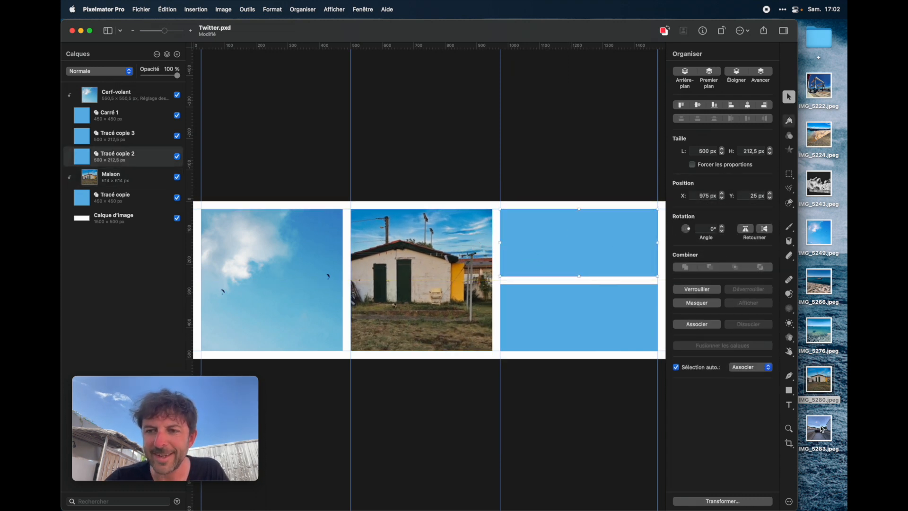
pyautogui.moveTo(822, 429); pyautogui.dragTo(595, 242)
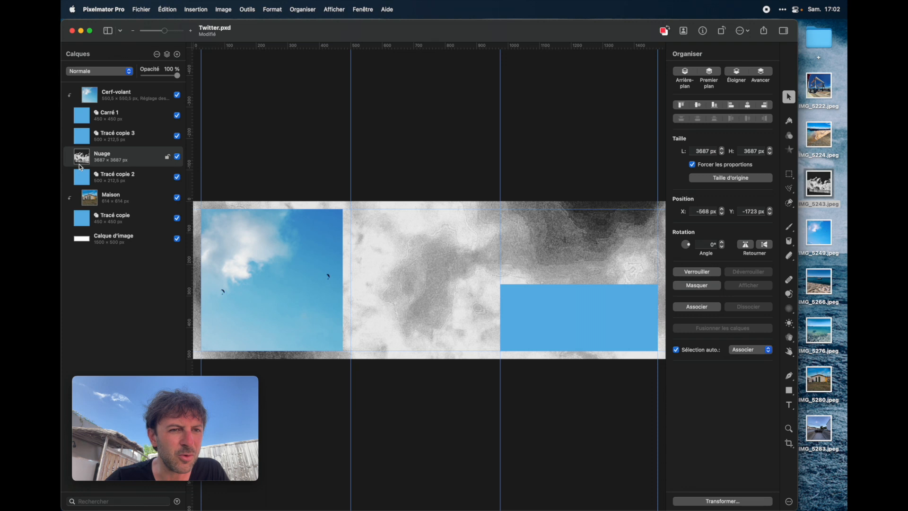
pyautogui.keyDown('alt'); pyautogui.click(87, 168); pyautogui.keyUp('alt')
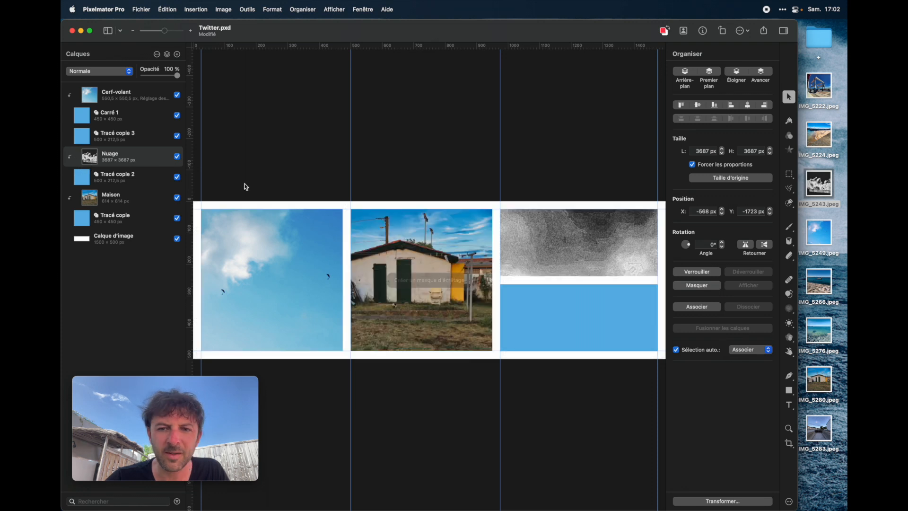
# Scale the Nuage photo down to about 518 × 518 px and position the walking figure and railing inside the upper-right rectangle
pyautogui.scroll(-5, 572, 226)
pyautogui.moveTo(449, 208); pyautogui.dragTo(448, 268)
pyautogui.scroll(5, 453, 281)
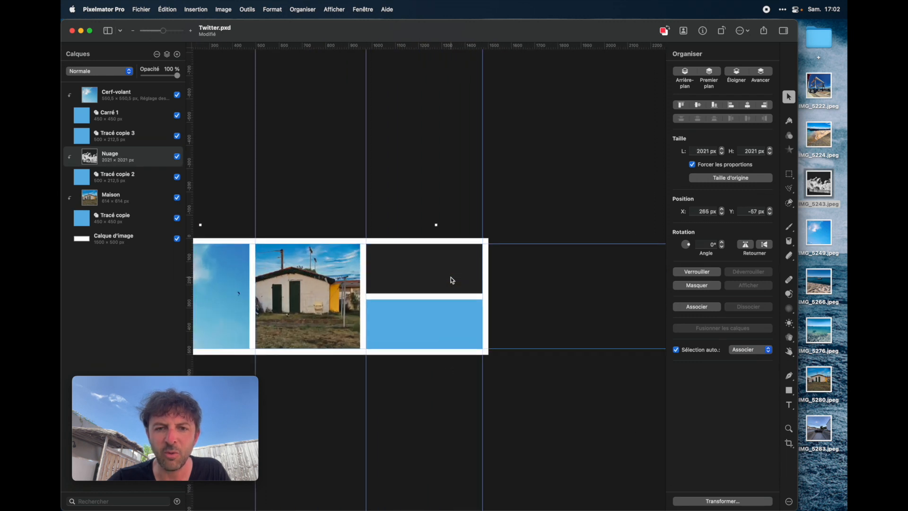
pyautogui.moveTo(533, 249); pyautogui.dragTo(527, 172)
pyautogui.moveTo(531, 230); pyautogui.dragTo(546, 105)
pyautogui.moveTo(558, 64); pyautogui.dragTo(542, 195)
pyautogui.moveTo(540, 249); pyautogui.dragTo(505, 217)
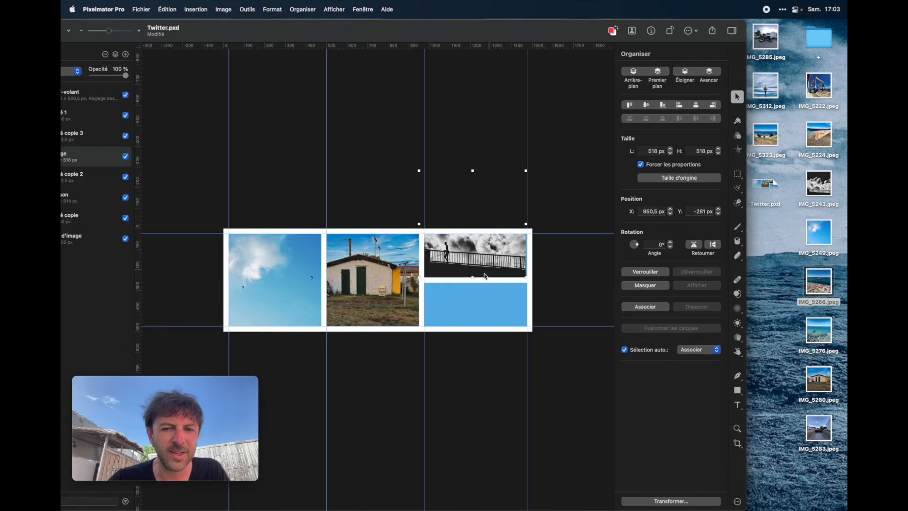
# Insert IMG_5266.jpeg above the lower-right rectangle's layer at about 1129 × 1129 px and clip it to that rectangle
pyautogui.click(463, 304)
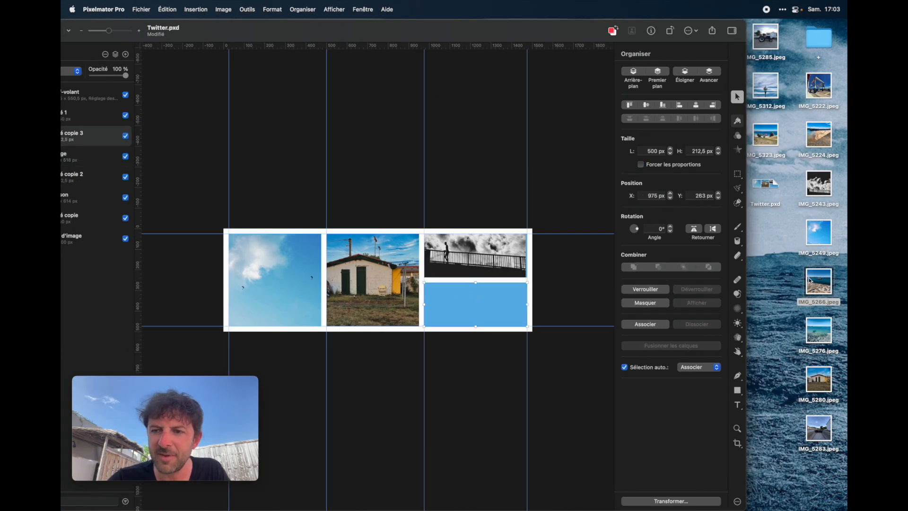
pyautogui.moveTo(823, 285); pyautogui.dragTo(486, 302)
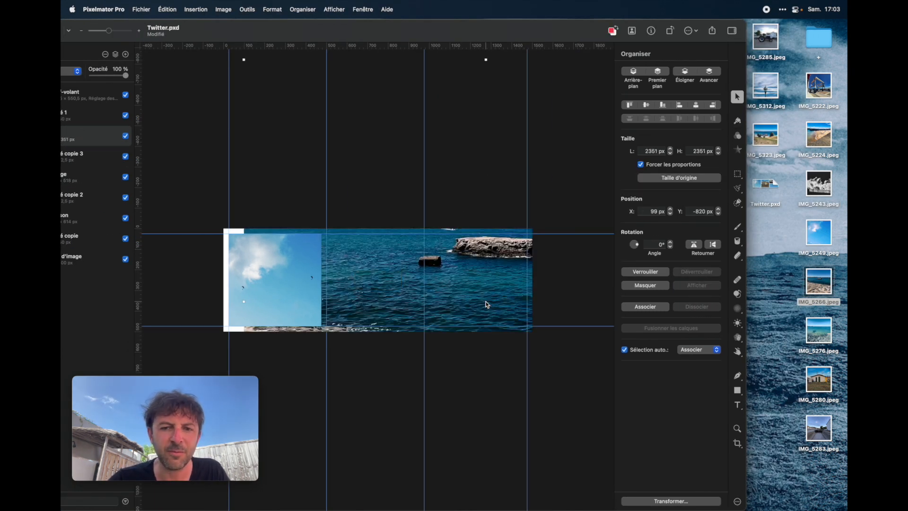
pyautogui.moveTo(486, 60); pyautogui.dragTo(466, 311)
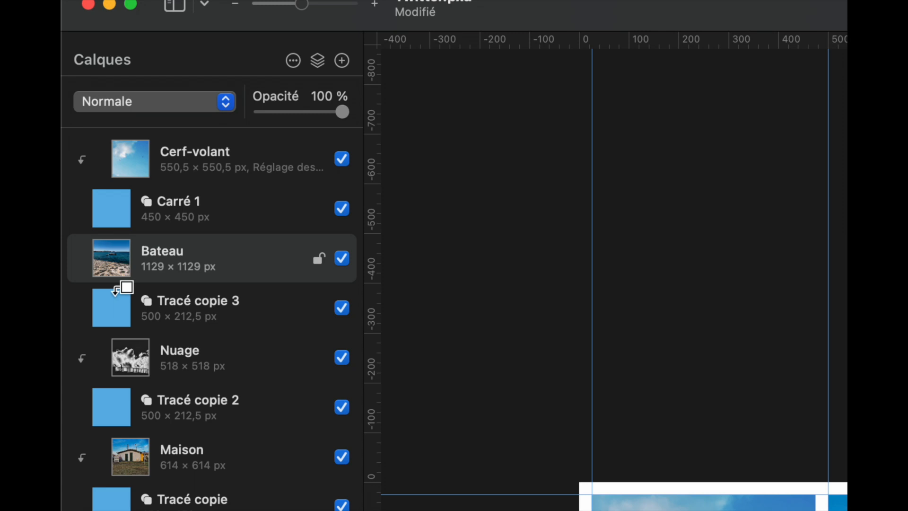
pyautogui.keyDown('alt'); pyautogui.click(115, 292); pyautogui.keyUp('alt')
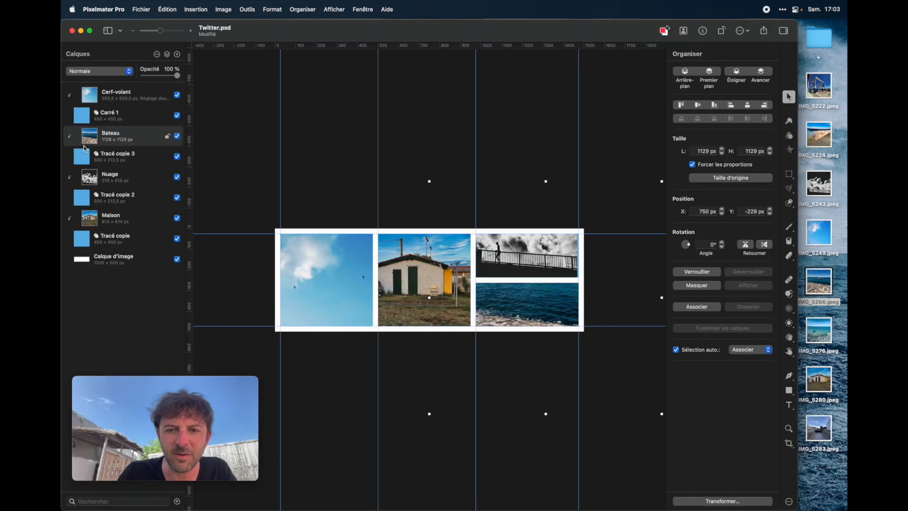
# Reduce the Bateau photo to about 994 × 994 px and reposition it to frame the rock and coastline in the lower-right rectangle
pyautogui.moveTo(551, 323); pyautogui.dragTo(541, 348)
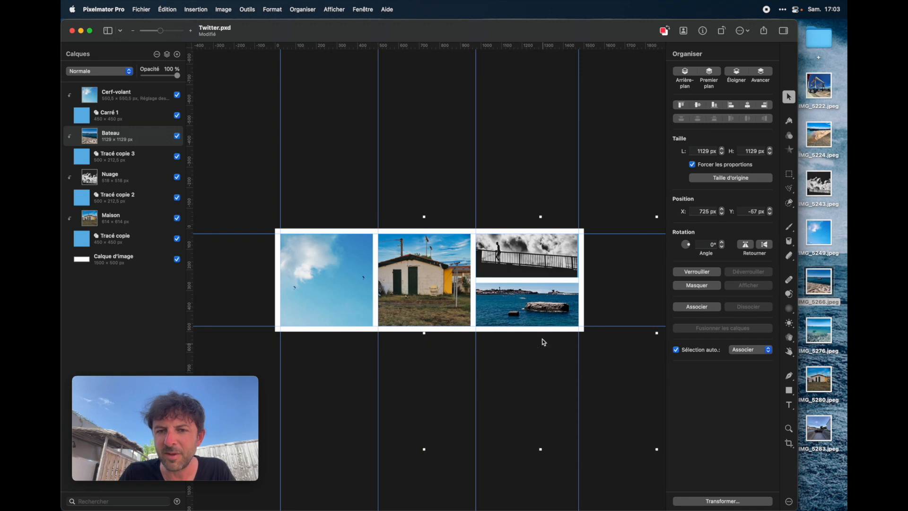
pyautogui.moveTo(541, 217); pyautogui.dragTo(544, 249)
pyautogui.moveTo(532, 305); pyautogui.dragTo(533, 289)
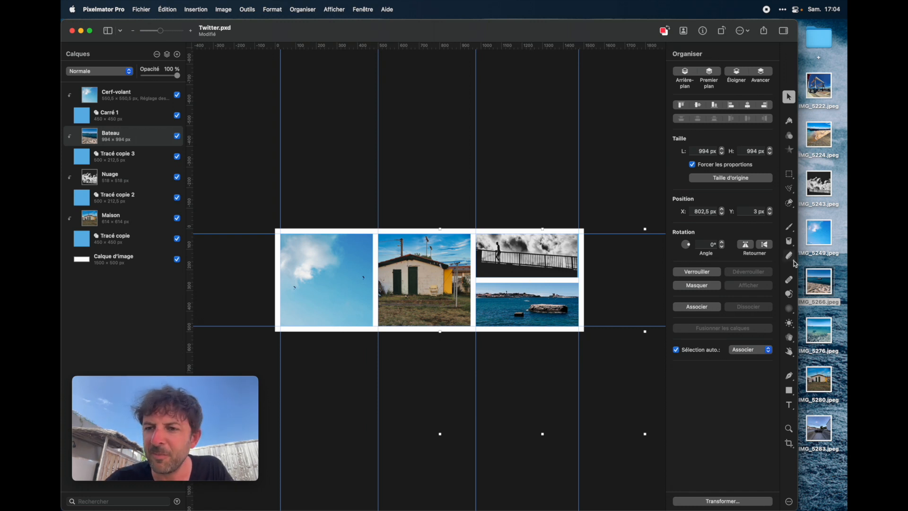
# Convert the Bateau photo to black and white with the colour adjustments and set its contrast to 100%
pyautogui.moveTo(787, 97); pyautogui.dragTo(802, 97)
pyautogui.click(805, 137)
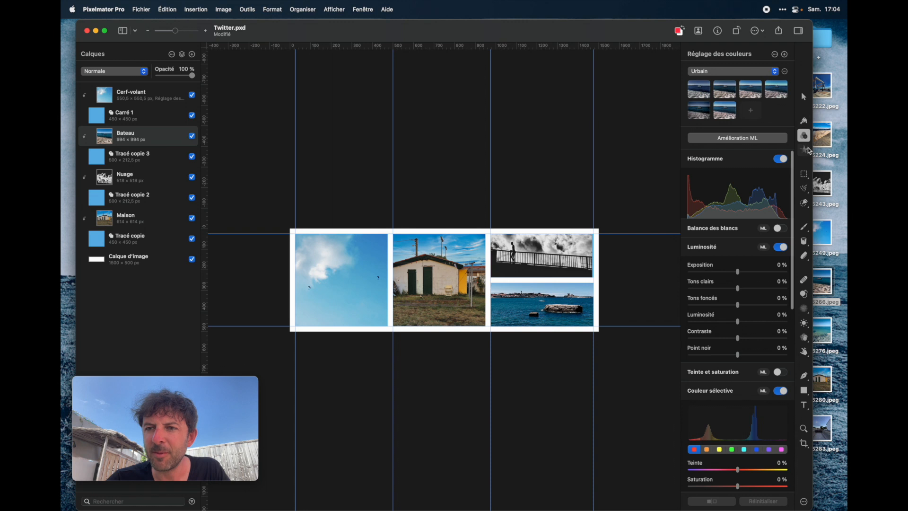
pyautogui.scroll(-10, 757, 366)
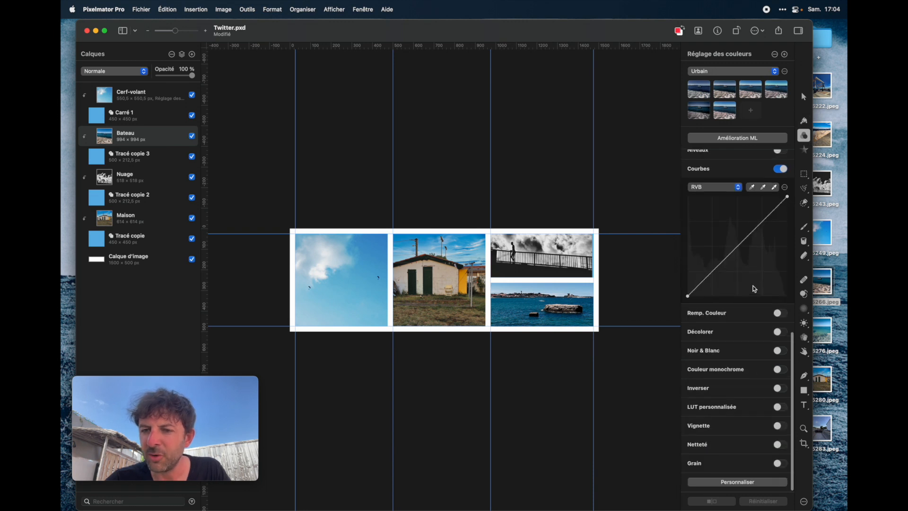
pyautogui.click(780, 352)
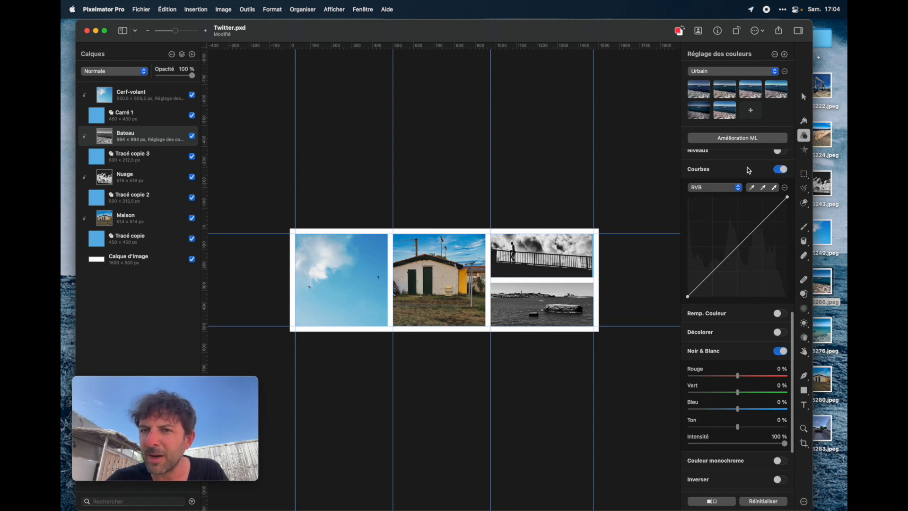
pyautogui.scroll(10, 735, 323)
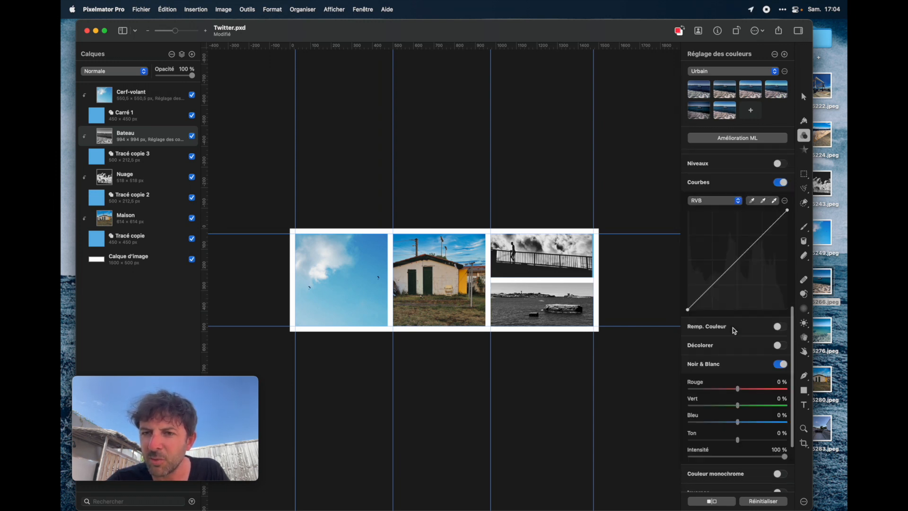
pyautogui.moveTo(738, 339); pyautogui.dragTo(795, 349)
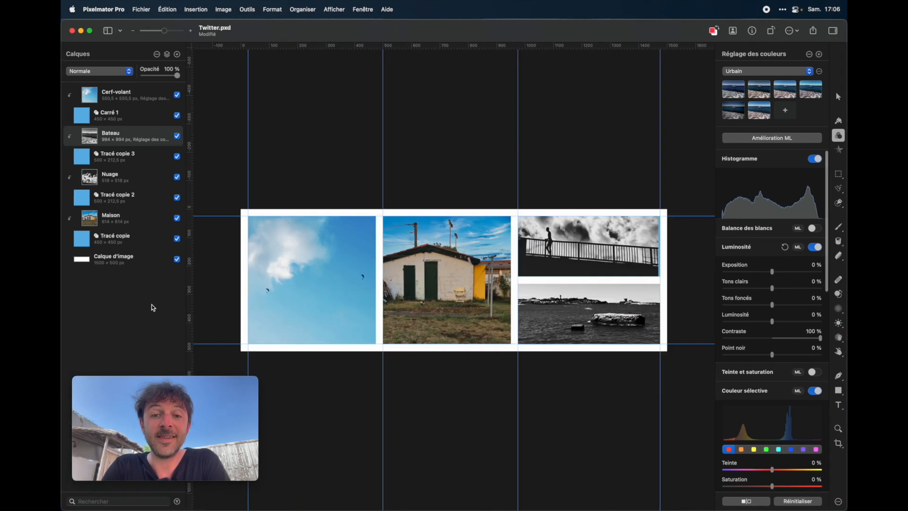